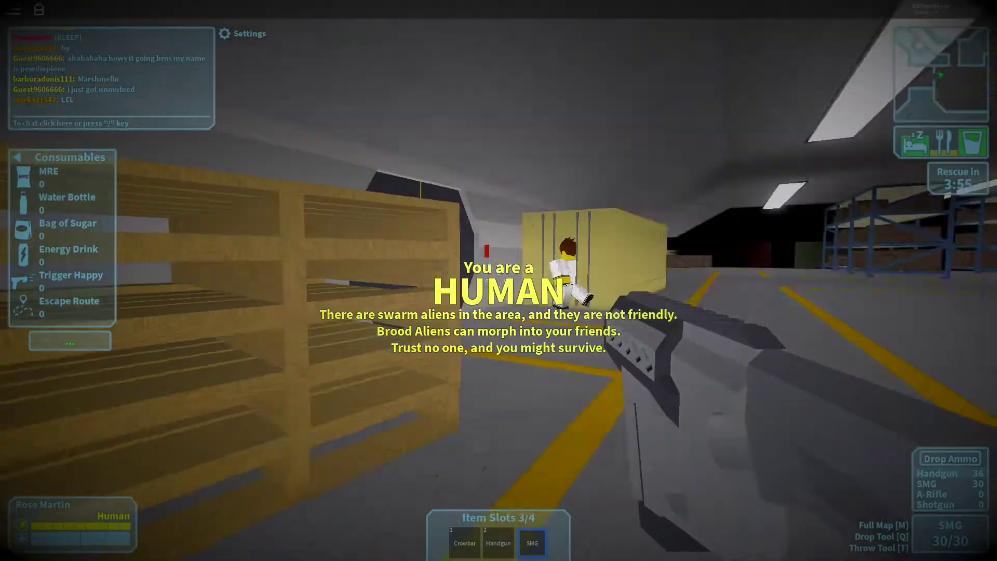
Step: Drop the crowbar, pick up the Fire Axe by the pallets, and pass the first door
{"action": "key", "text": "1"}
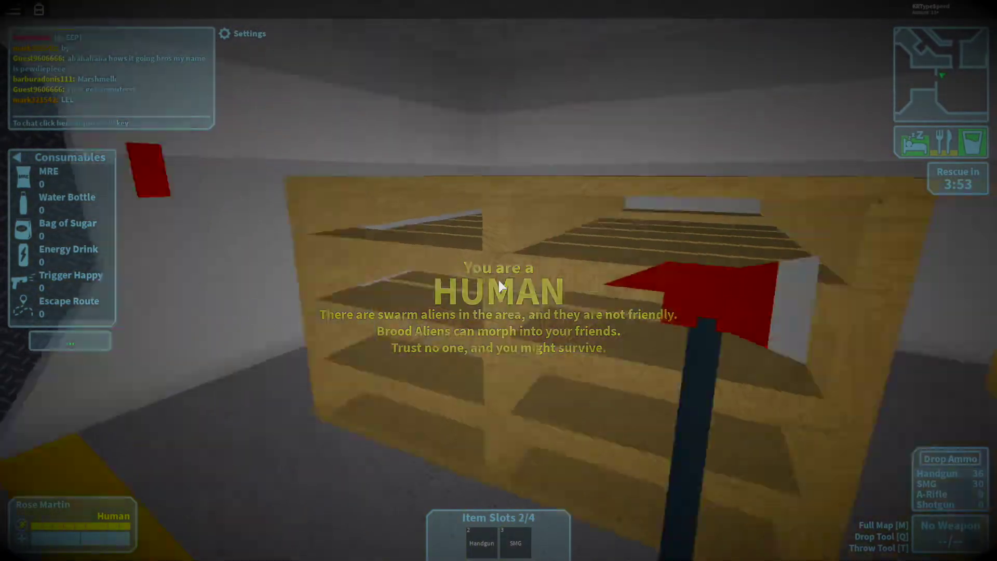
{"action": "key", "text": "w"}
{"action": "key", "text": "e"}
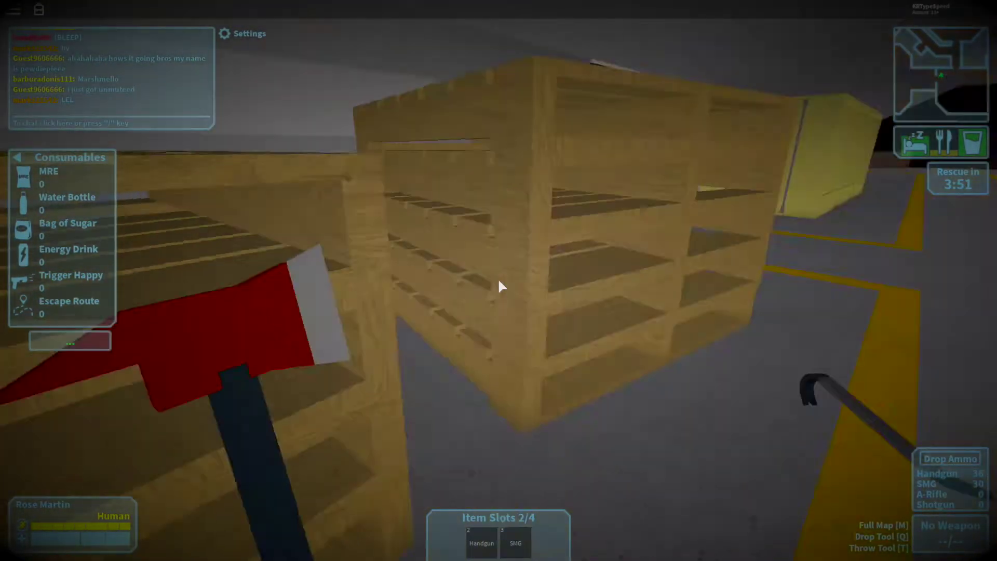
{"action": "key", "text": "w"}
{"action": "key", "text": "w"}
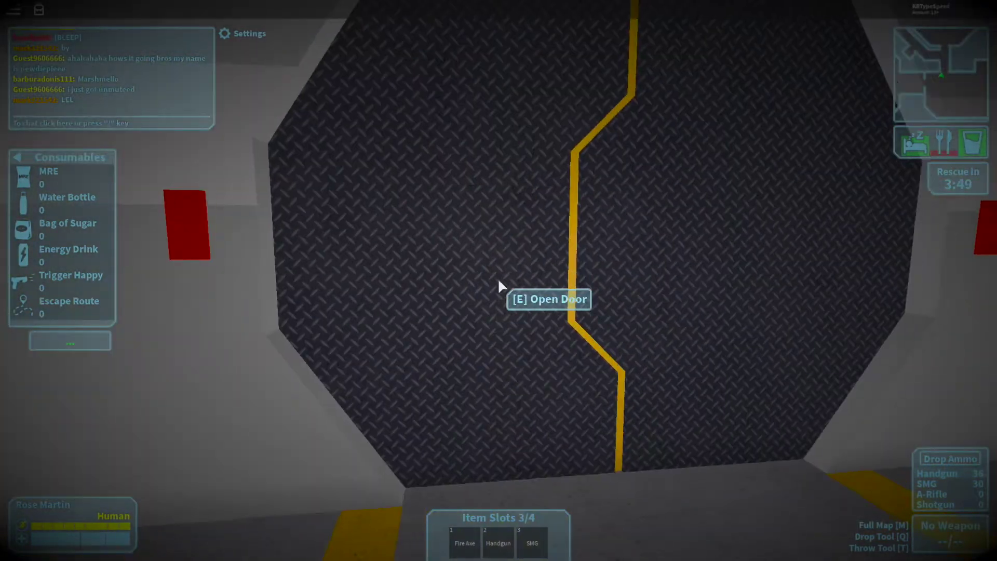
{"action": "key", "text": "e"}
Step: Equip the SMG and go through the next door into the green-lit room
{"action": "key", "text": "3"}
{"action": "key", "text": "w"}
{"action": "key", "text": "w"}
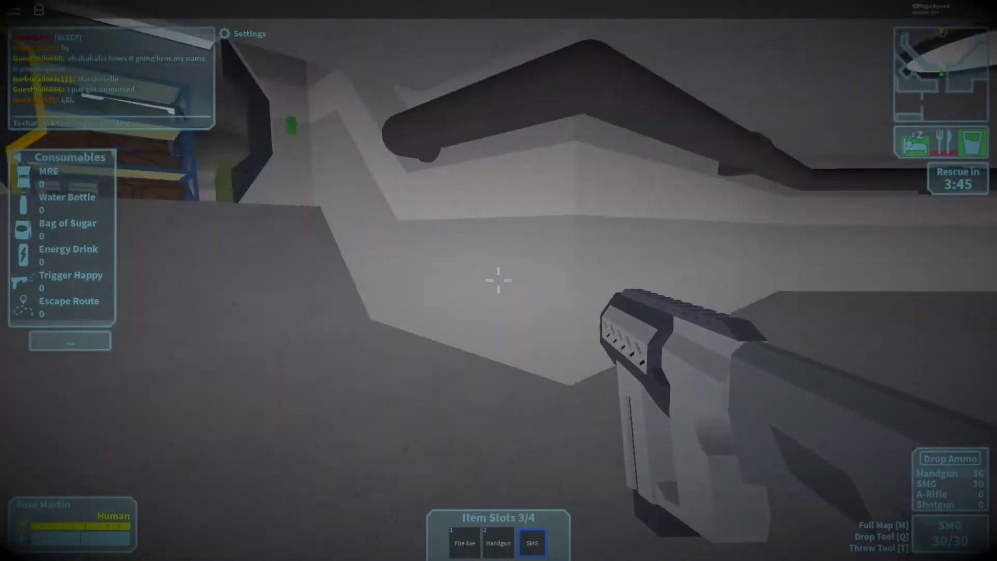
{"action": "key", "text": "w"}
{"action": "key", "text": "e"}
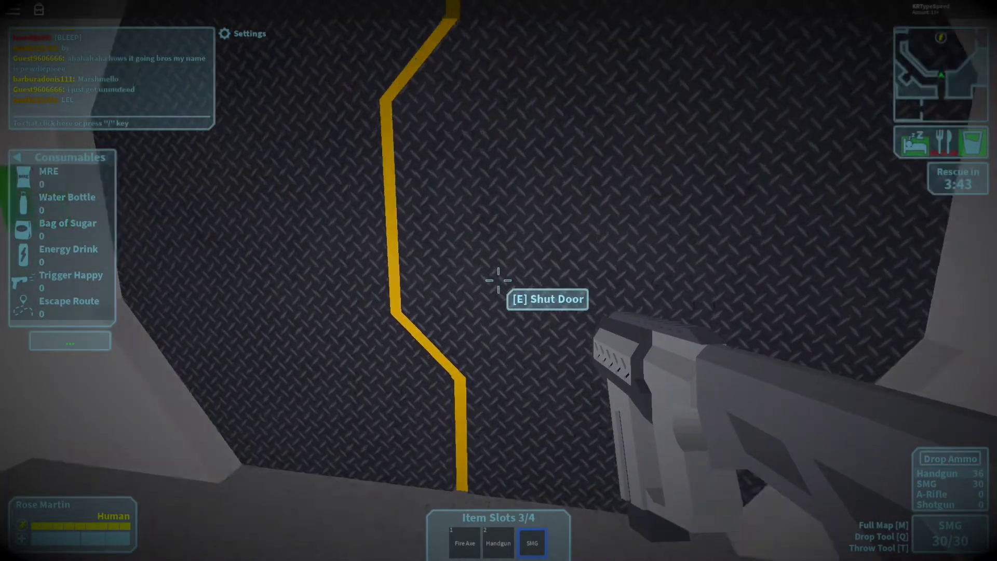
{"action": "key", "text": "w"}
{"action": "key", "text": "w"}
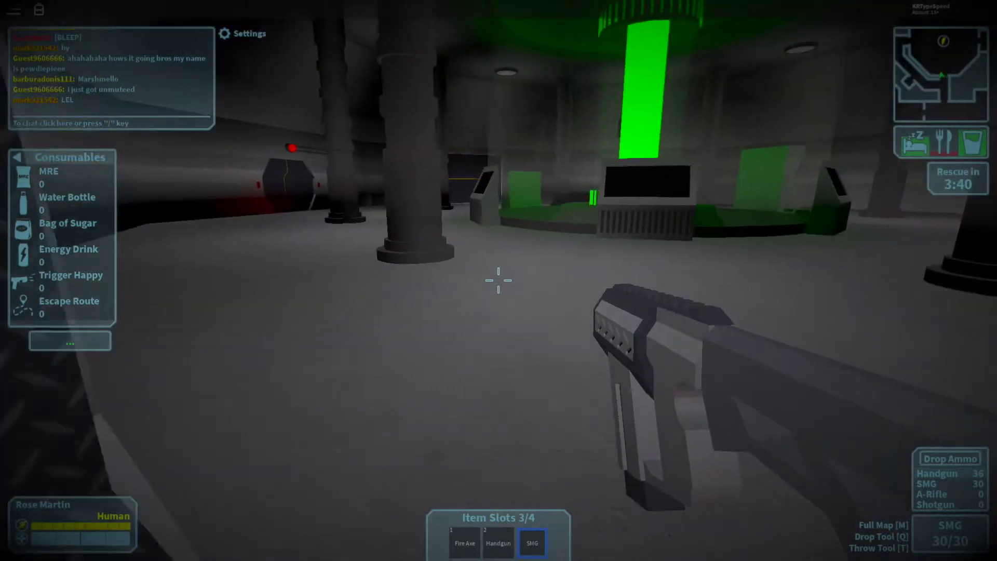
Step: Follow the piped corridor into the shelved storage room and approach the shotgun
{"action": "key", "text": "w"}
{"action": "key", "text": "w"}
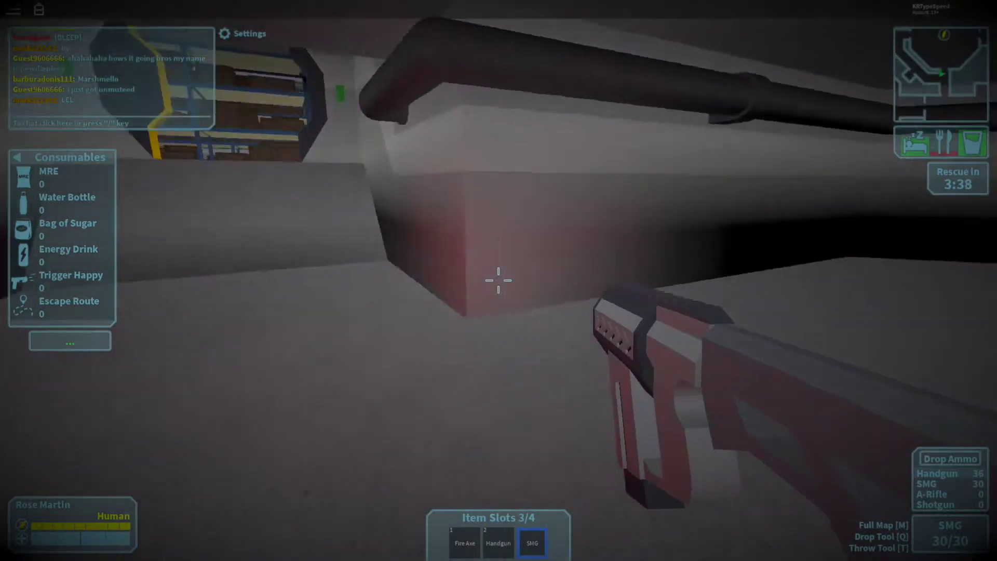
{"action": "key", "text": "w"}
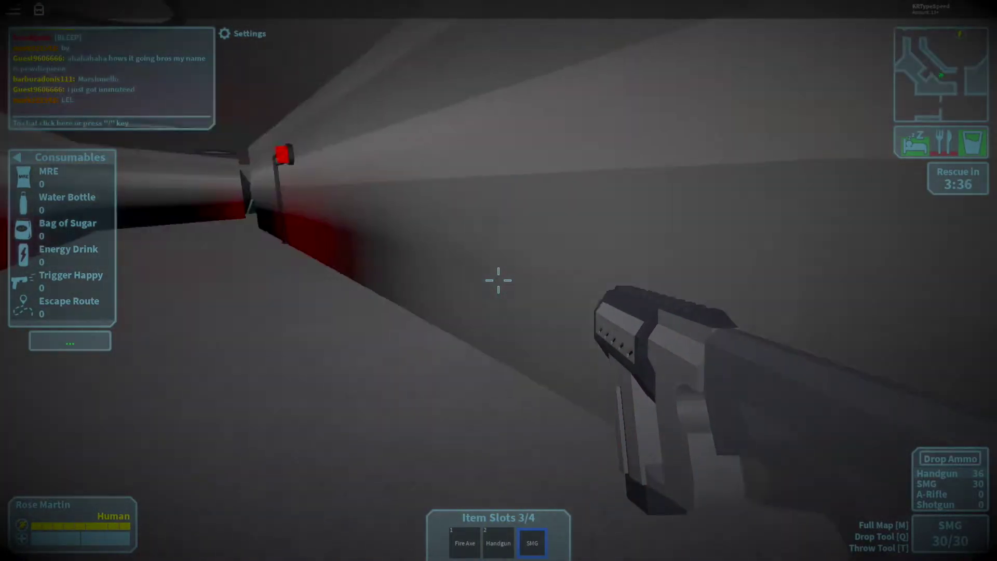
{"action": "key", "text": "e"}
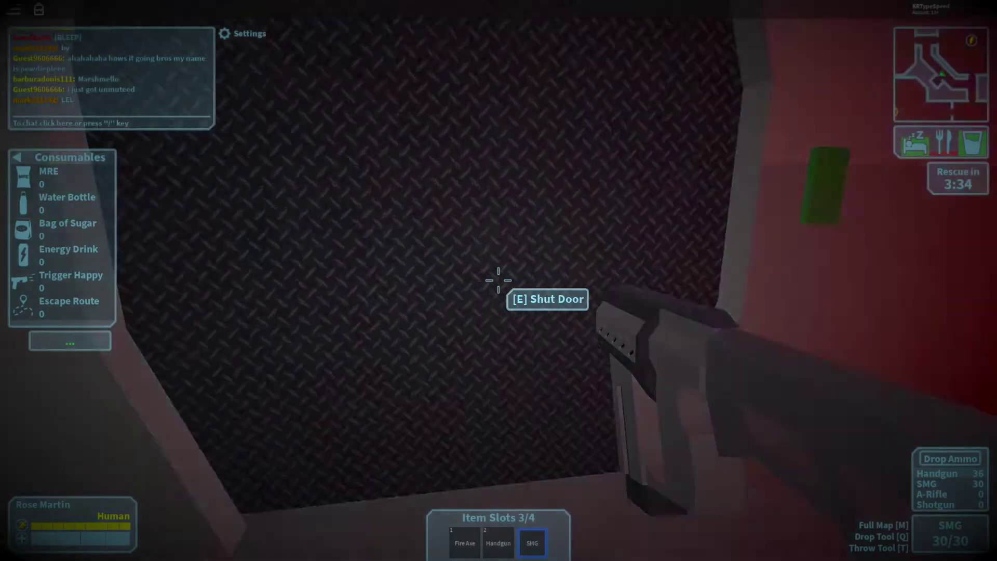
{"action": "key", "text": "w"}
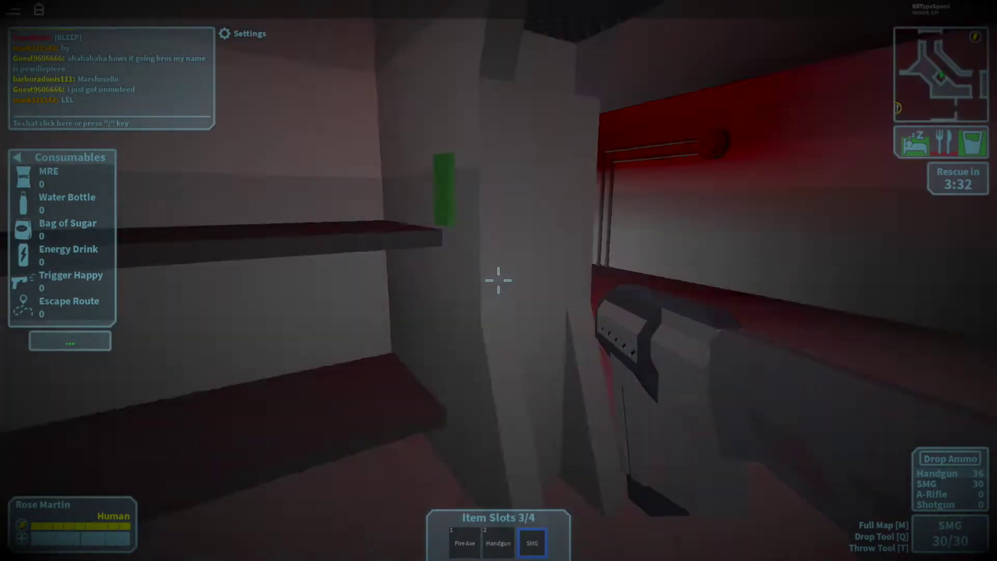
{"action": "key", "text": "w"}
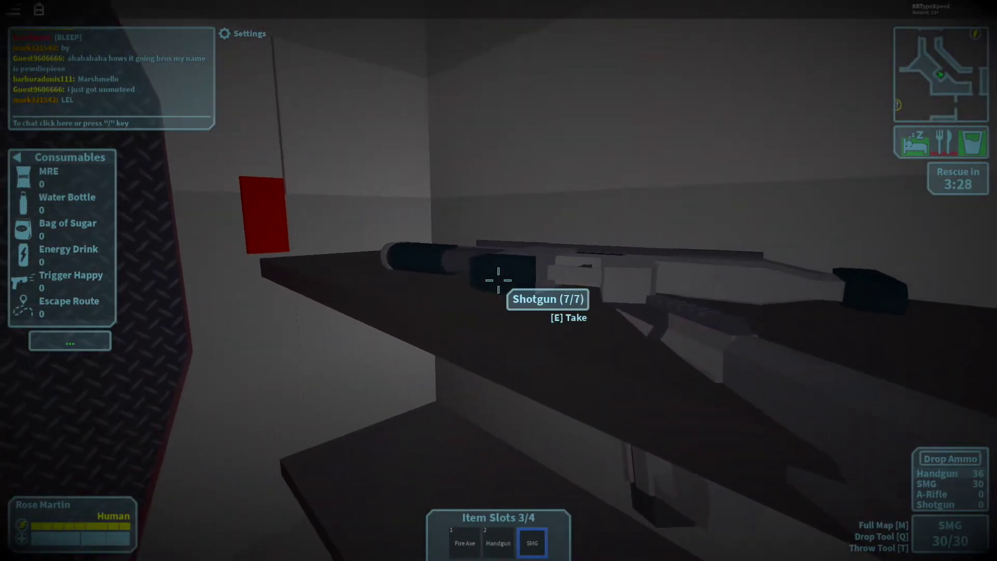
Step: Pick up and equip the Shotgun, then grab 9mm and shotgun ammo from the boxes
{"action": "key", "text": "e"}
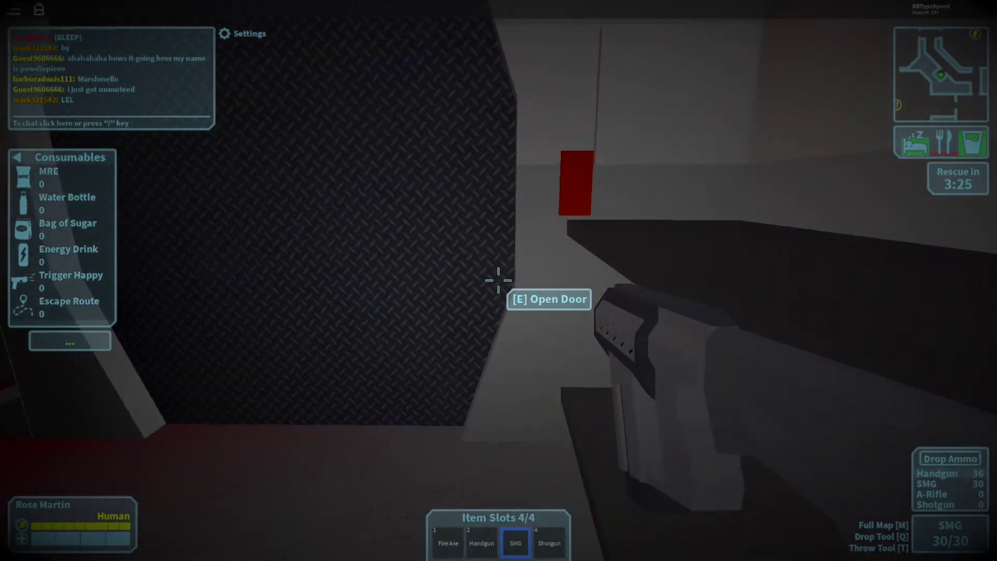
{"action": "key", "text": "4"}
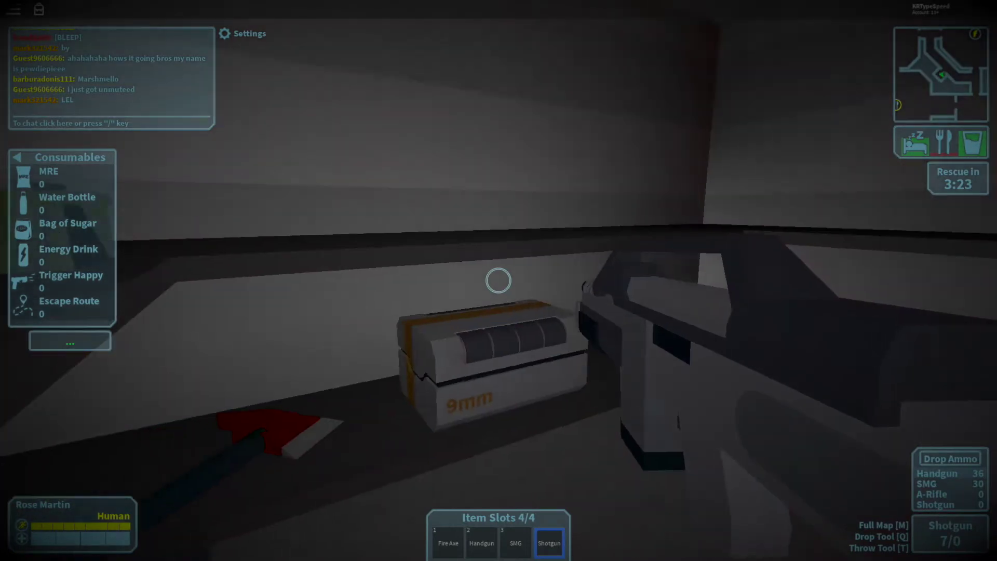
{"action": "key", "text": "w"}
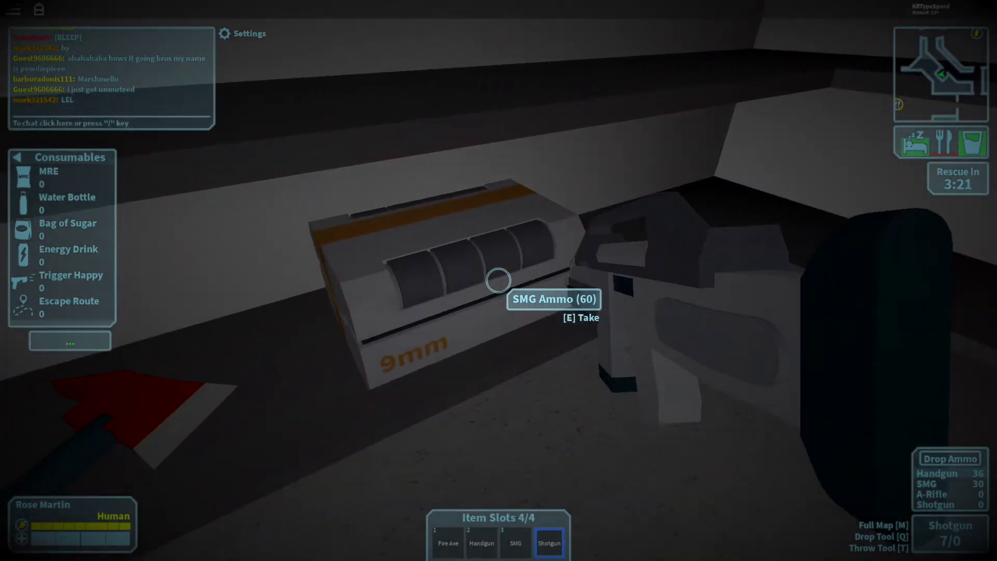
{"action": "key", "text": "w"}
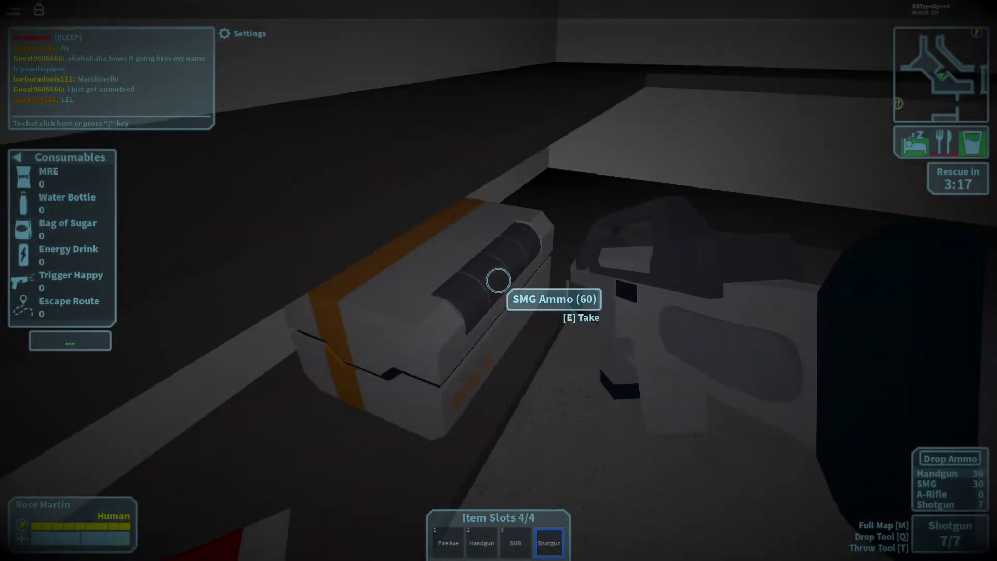
Step: Leave the storage room through its door into the grey corridor
{"action": "key", "text": "w"}
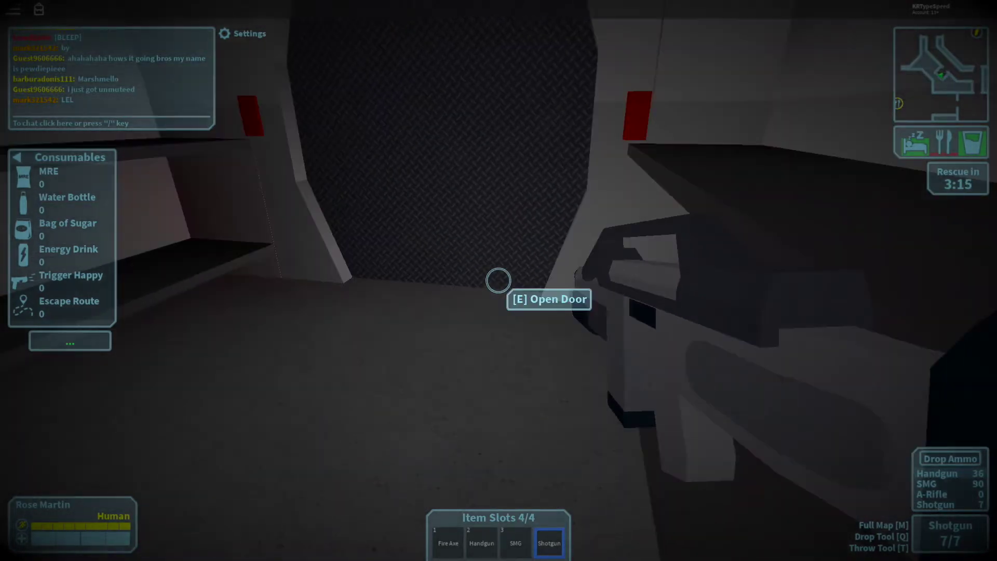
{"action": "key", "text": "w"}
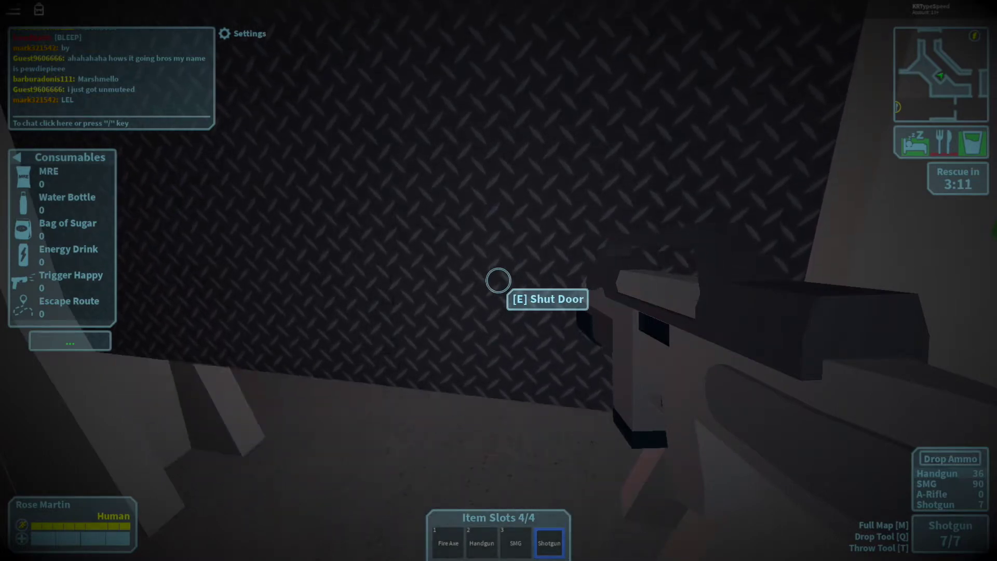
{"action": "key", "text": "w"}
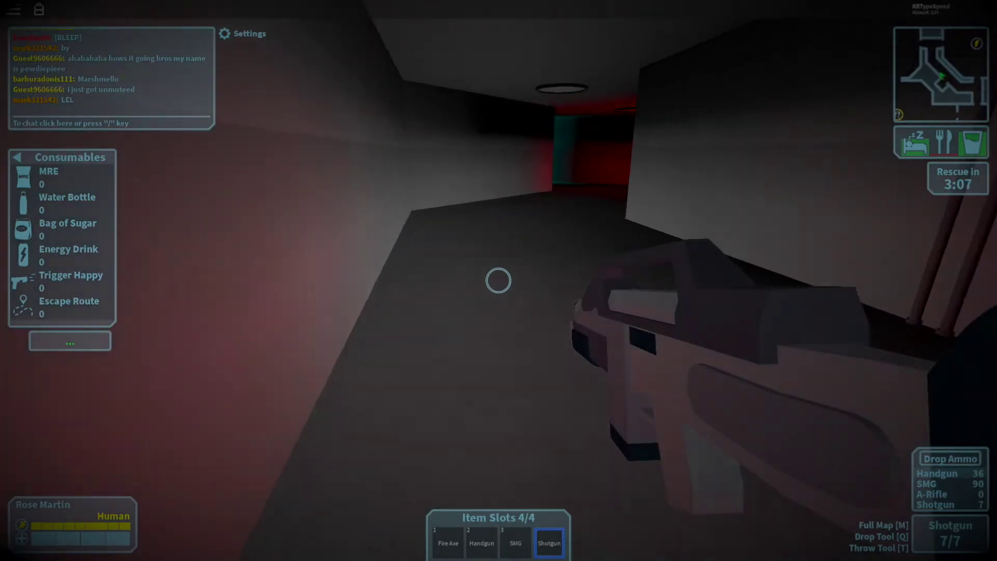
Step: Walk the corridors and open the door into the lab with the counter
{"action": "key", "text": "w"}
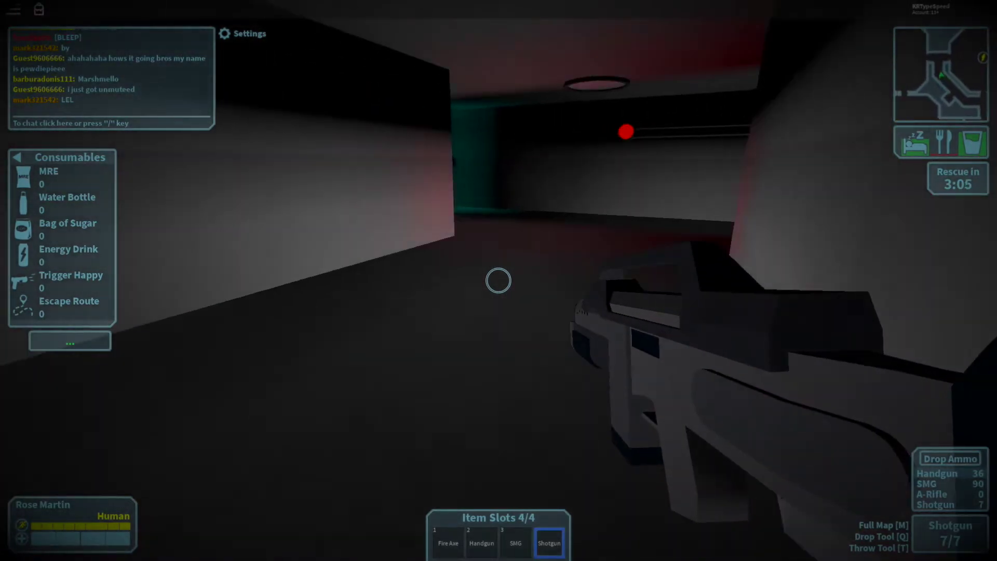
{"action": "key", "text": "w"}
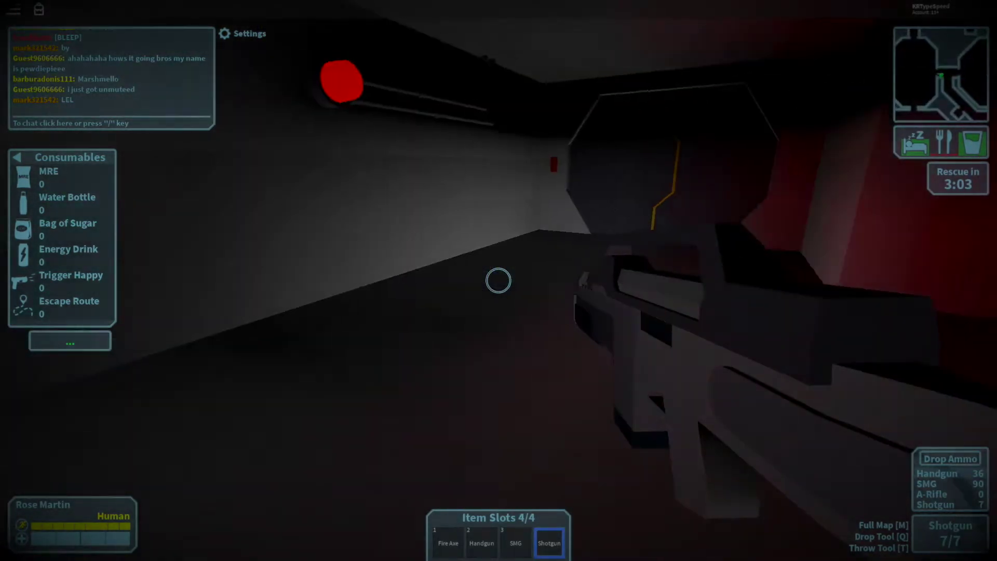
{"action": "key", "text": "e"}
{"action": "key", "text": "w"}
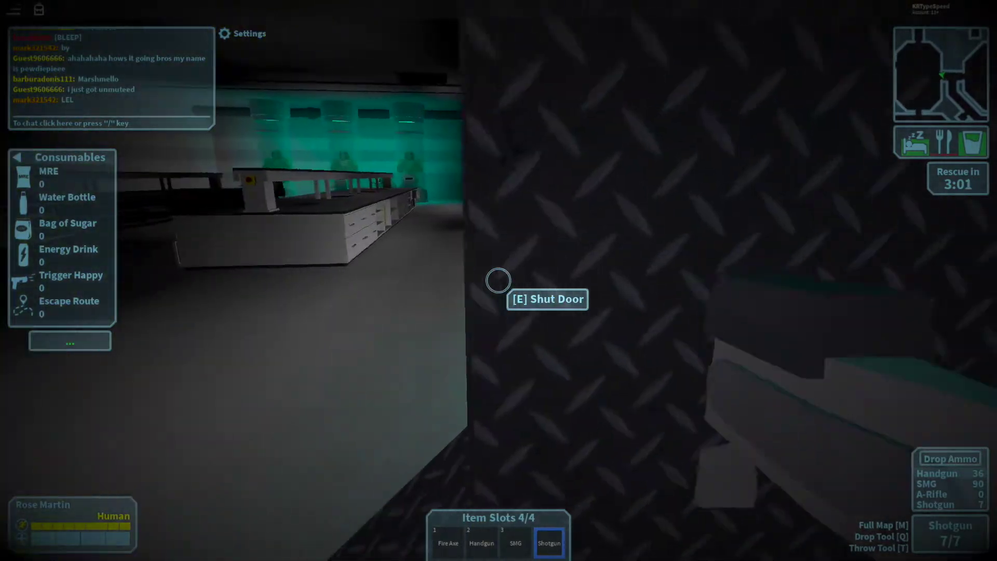
{"action": "key", "text": "w"}
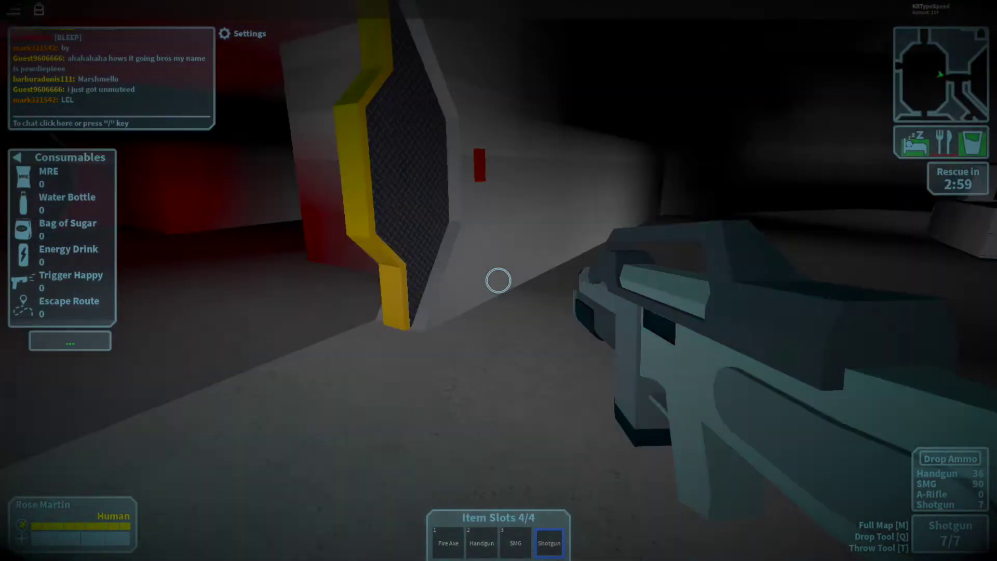
{"action": "key", "text": "w"}
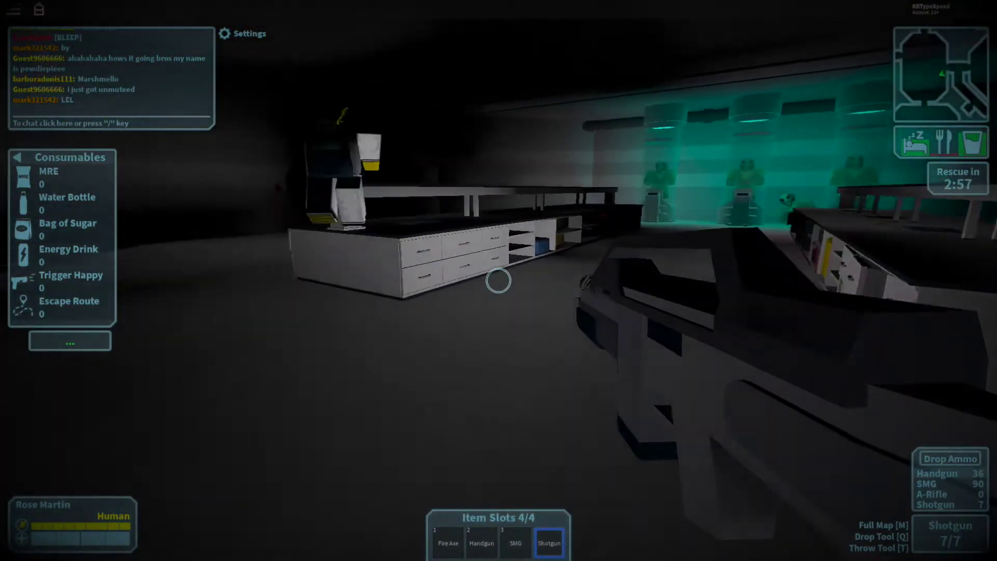
Step: Follow the other player past the long counter toward the green-lit part of the lab
{"action": "key", "text": "w"}
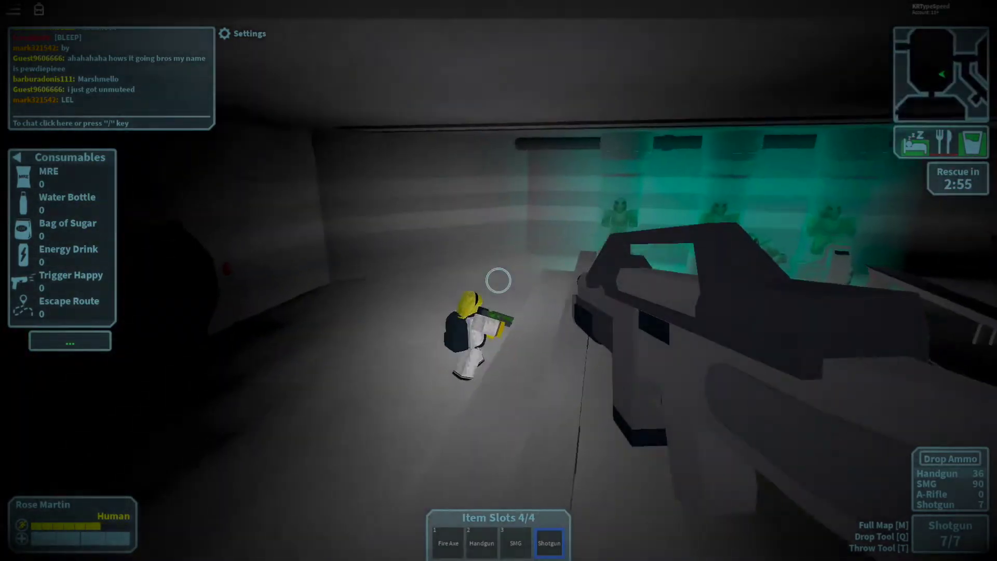
{"action": "key", "text": "w"}
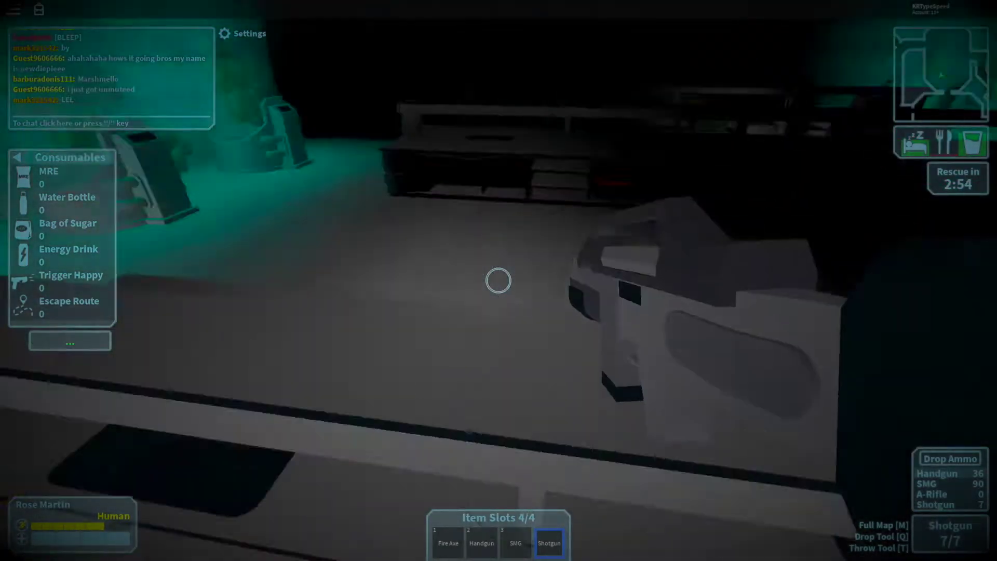
{"action": "key", "text": "w"}
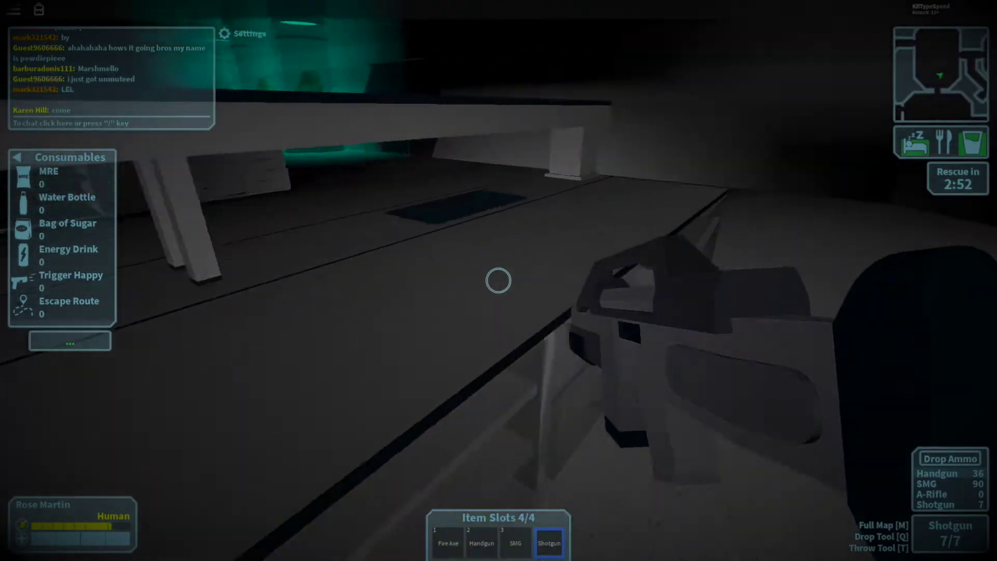
{"action": "key", "text": "w"}
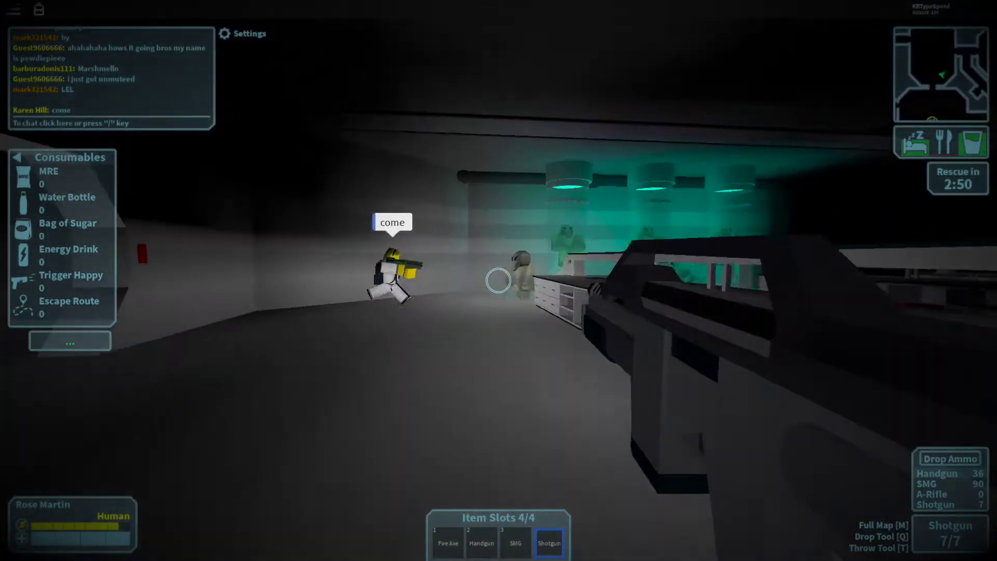
{"action": "key", "text": "w"}
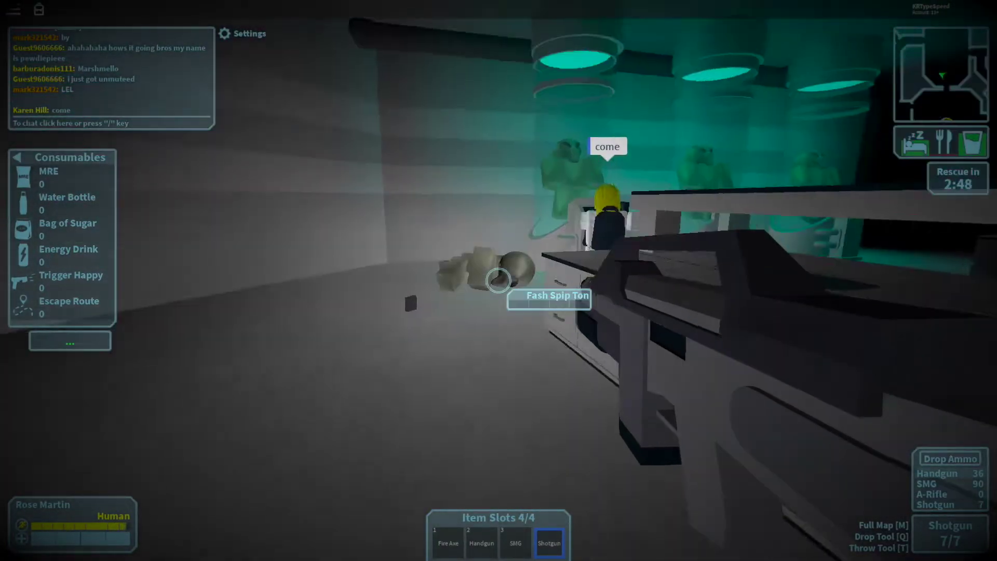
Step: Move past the fallen player, exit through the doorway, and shut the door behind you
{"action": "key", "text": "w"}
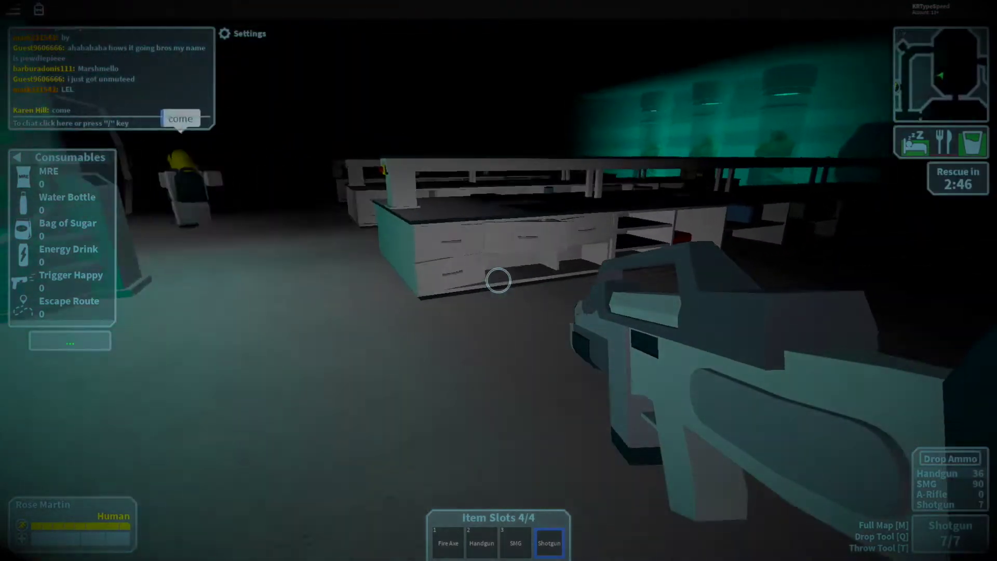
{"action": "key", "text": "w"}
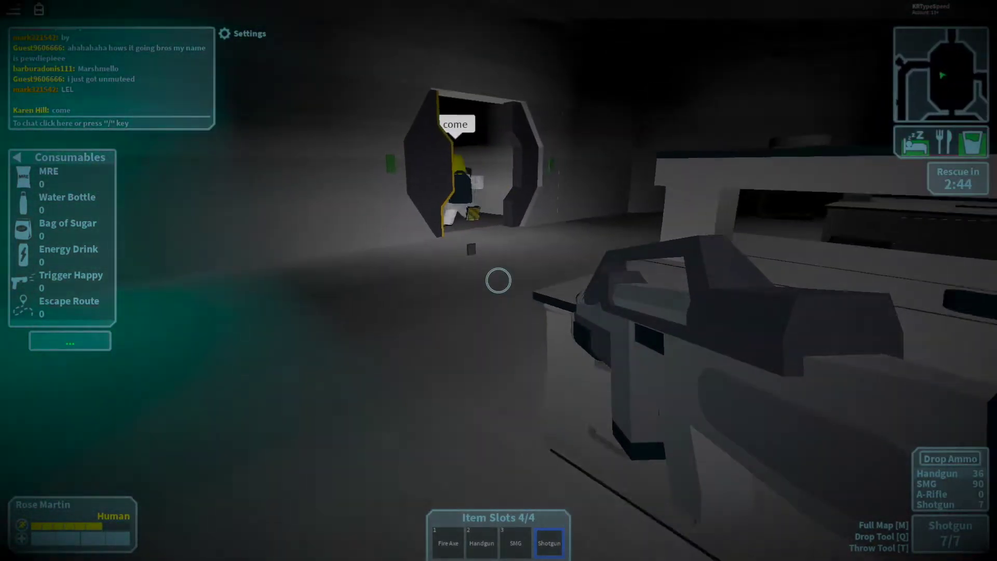
{"action": "key", "text": "w"}
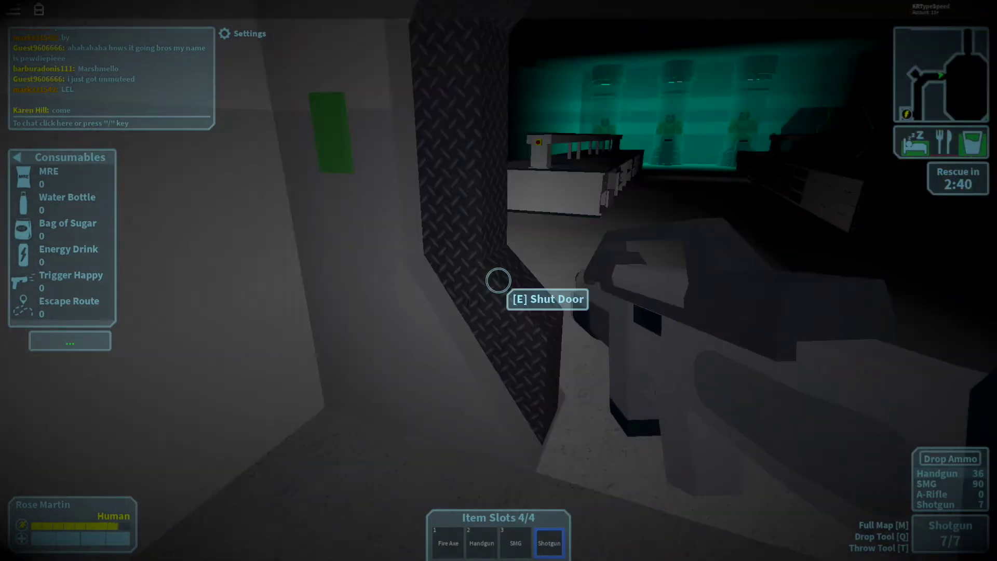
{"action": "key", "text": "e"}
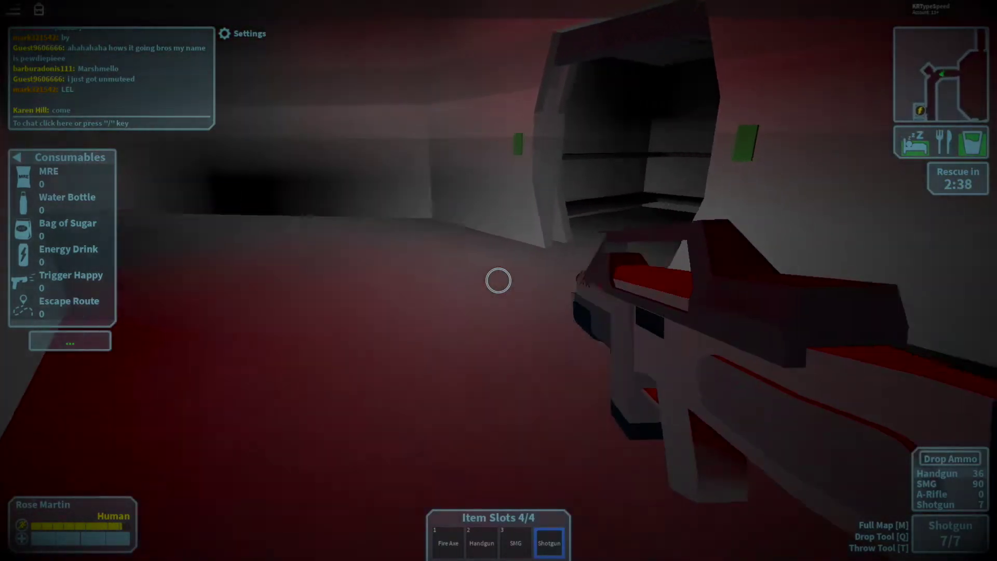
Step: Walk the grey corridor past the reactor panel and through the doorway toward the shelves
{"action": "key", "text": "w"}
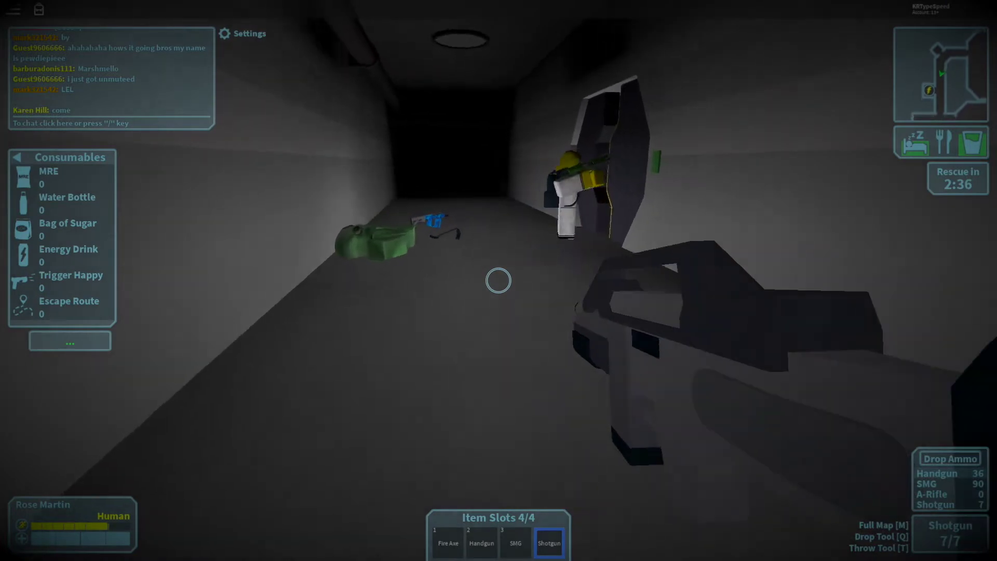
{"action": "key", "text": "w"}
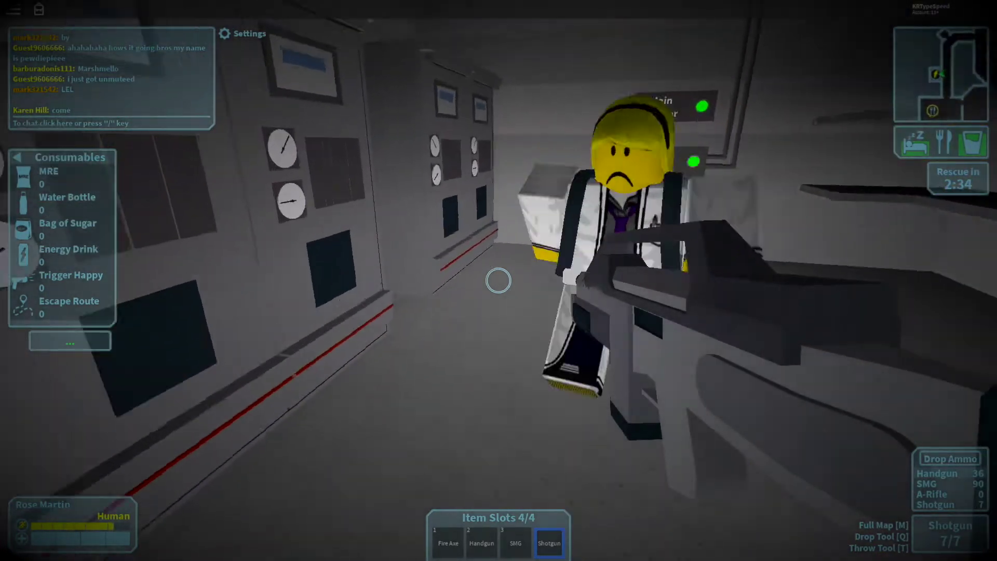
{"action": "key", "text": "w"}
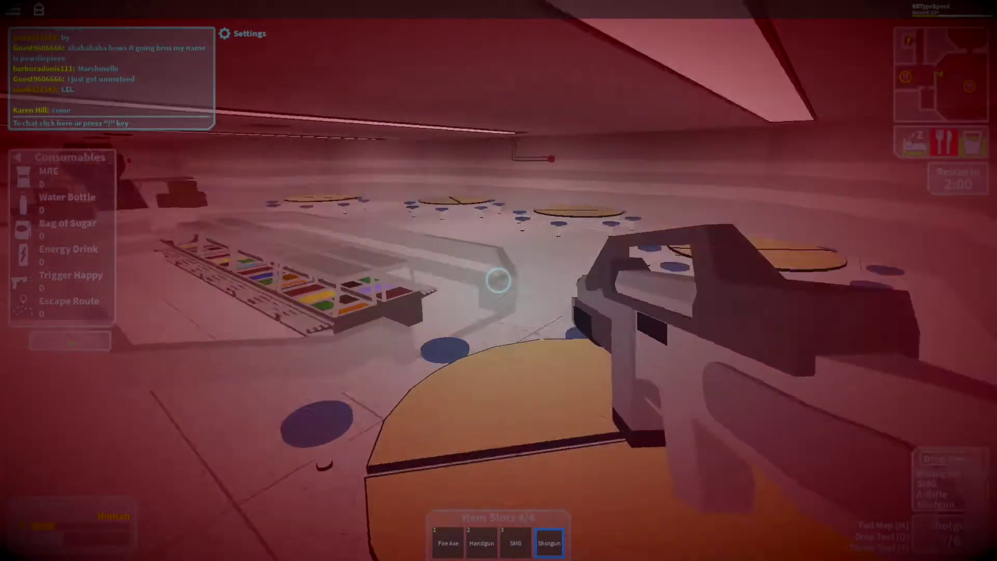
{"action": "scroll", "coordinate": [499, 281], "scroll_direction": "down", "scroll_amount": 2}
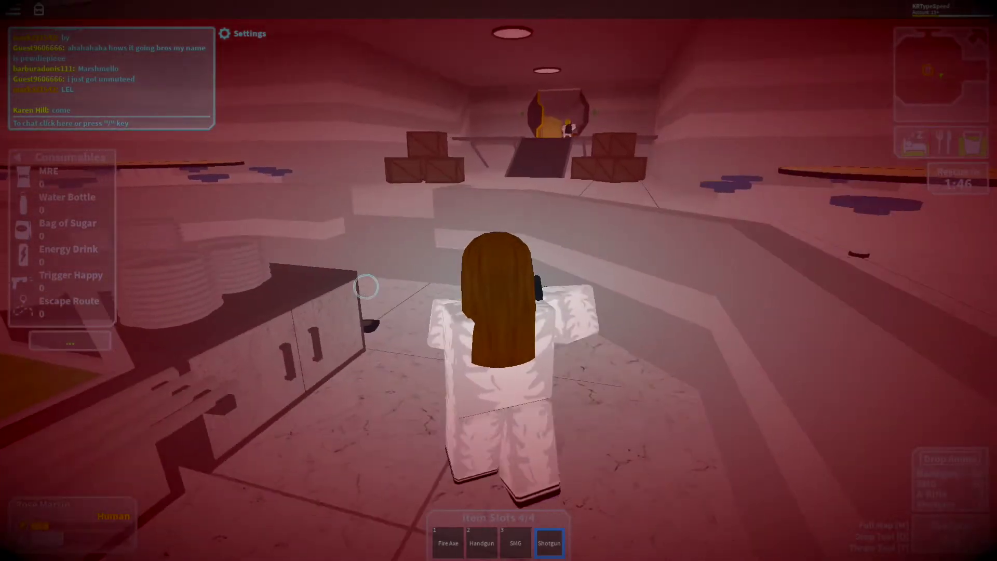
Step: Run through the kitchen toward the machine and ramp in the crate room
{"action": "key", "text": "w"}
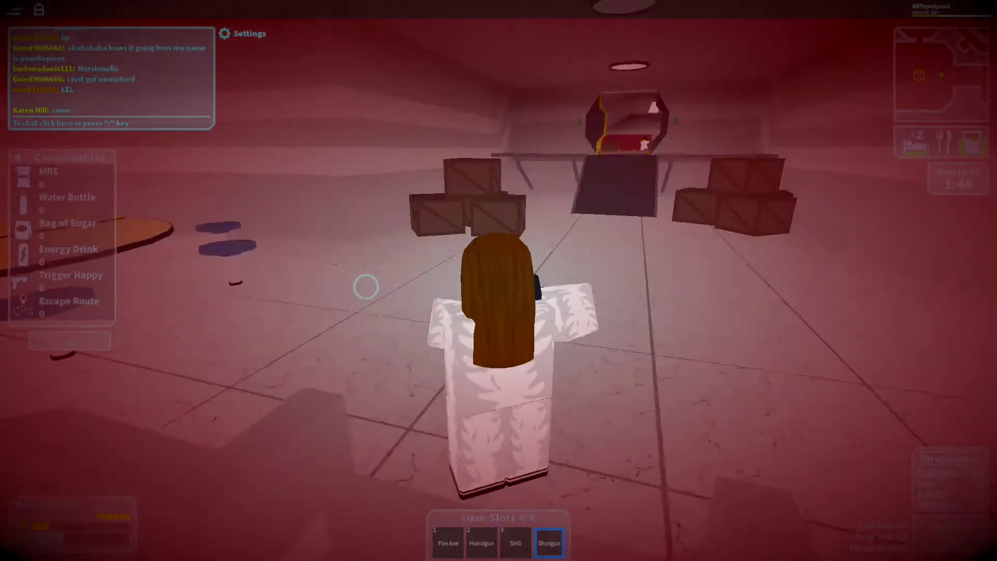
Step: Run up the metal ramp into the warehouse, past the yellow container, to the forklift aisle
{"action": "key", "text": "w"}
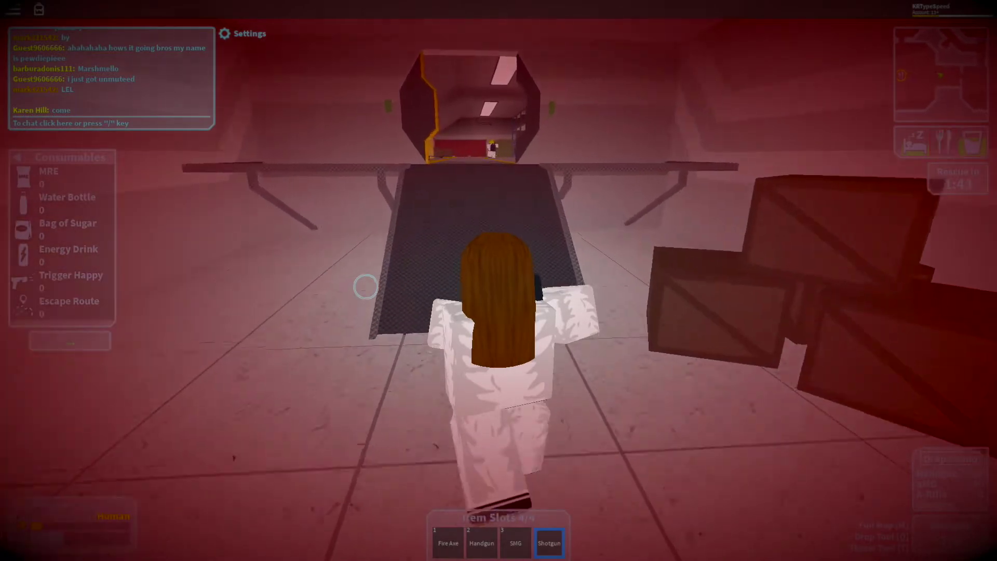
{"action": "key", "text": "w"}
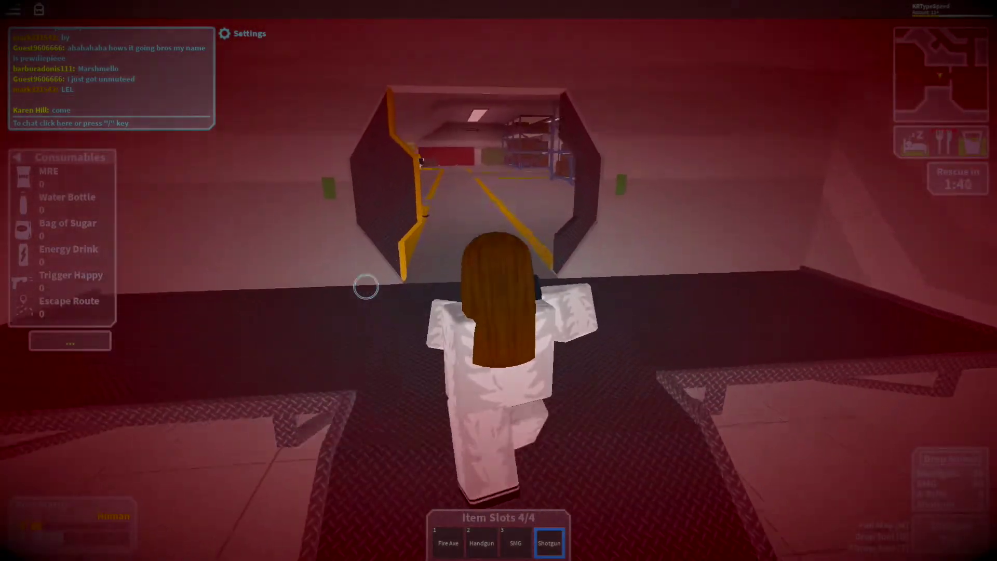
{"action": "key", "text": "w"}
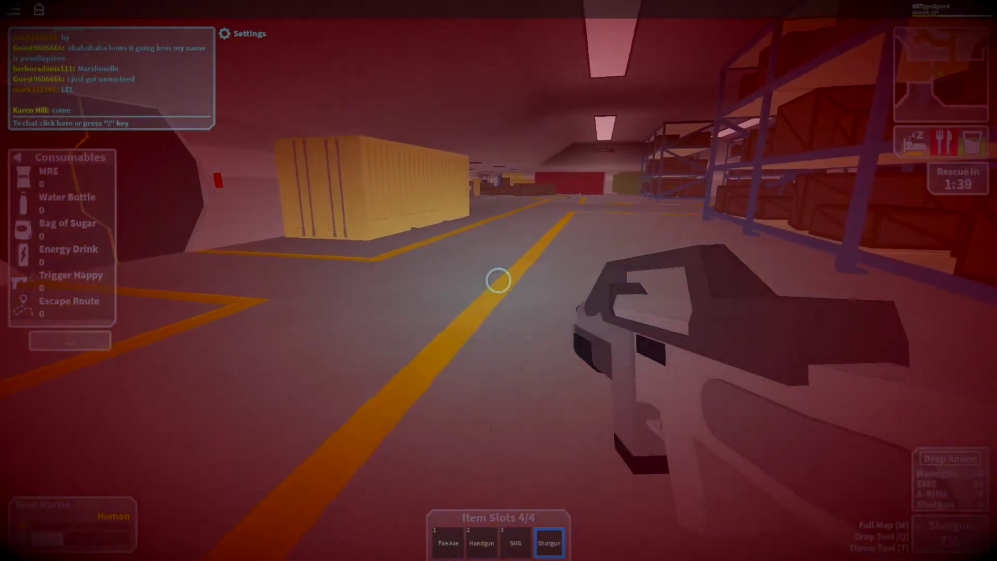
{"action": "key", "text": "w"}
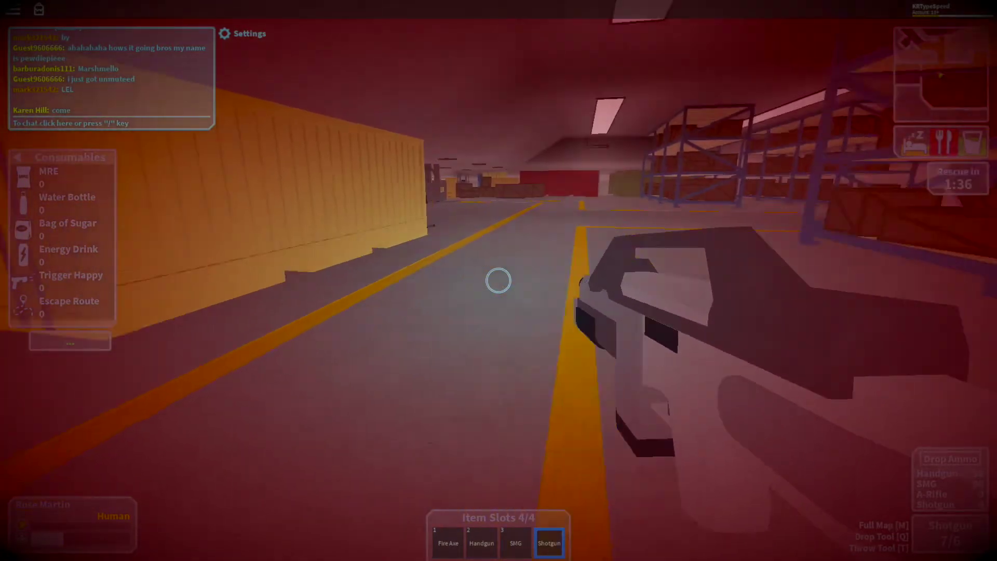
{"action": "key", "text": "w"}
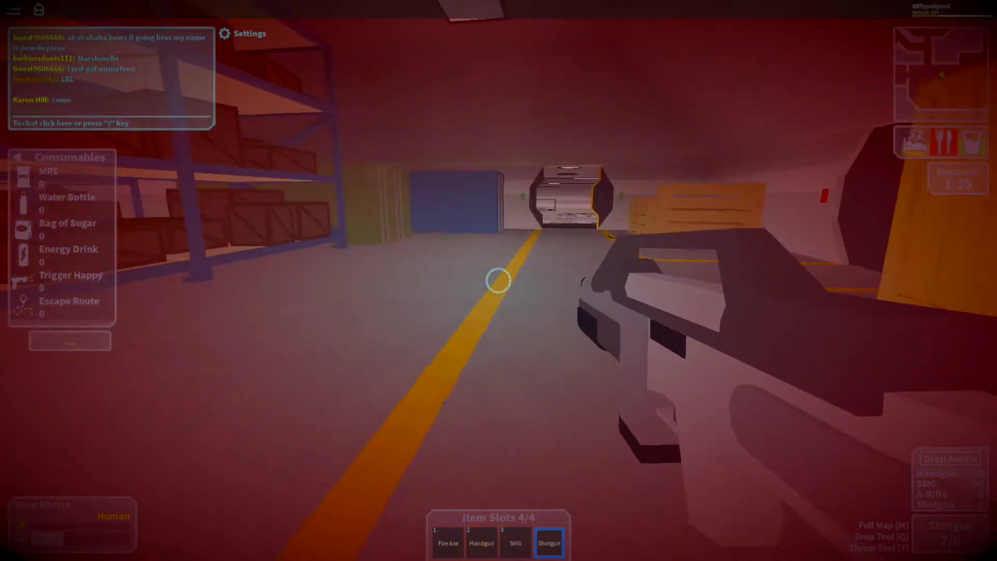
{"action": "key", "text": "w"}
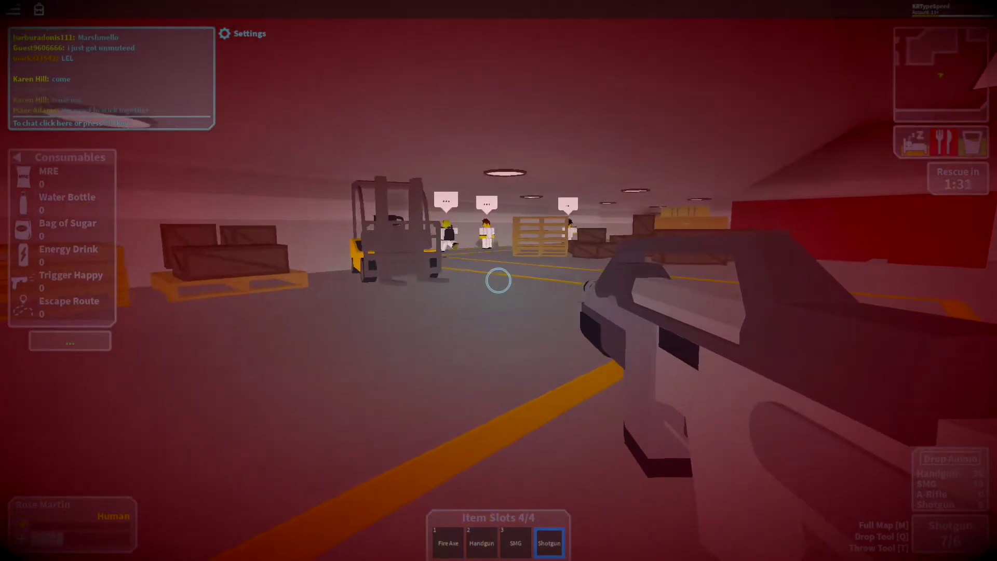
Step: Regroup with the players by the forklift, then roam past the crates toward the blue shelves
{"action": "key", "text": "w"}
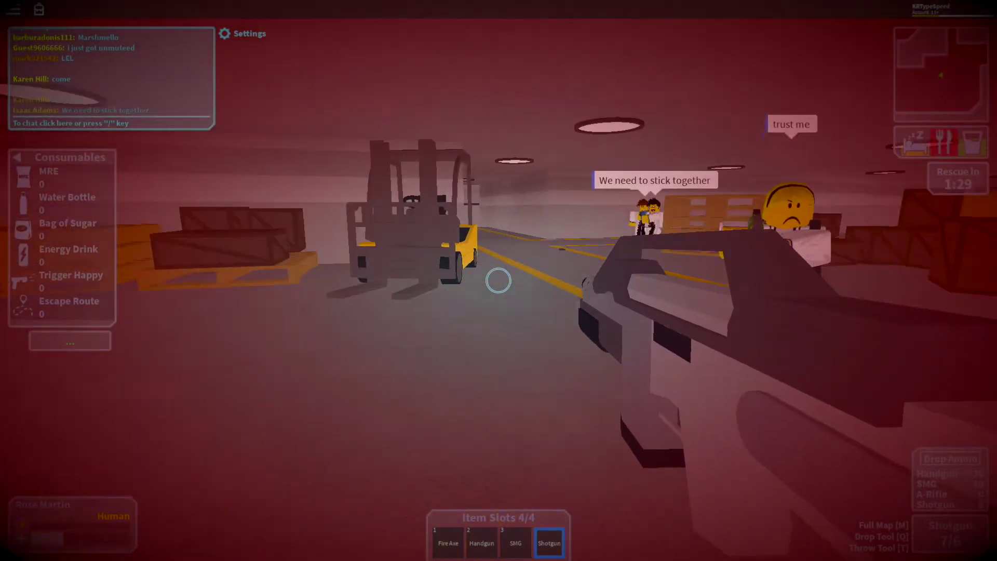
{"action": "key", "text": "w"}
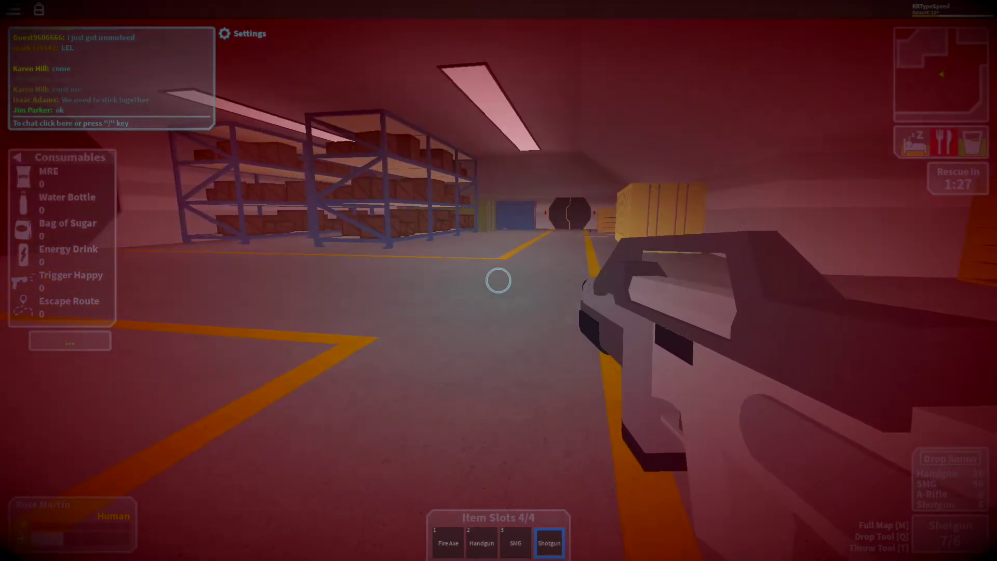
{"action": "key", "text": "w"}
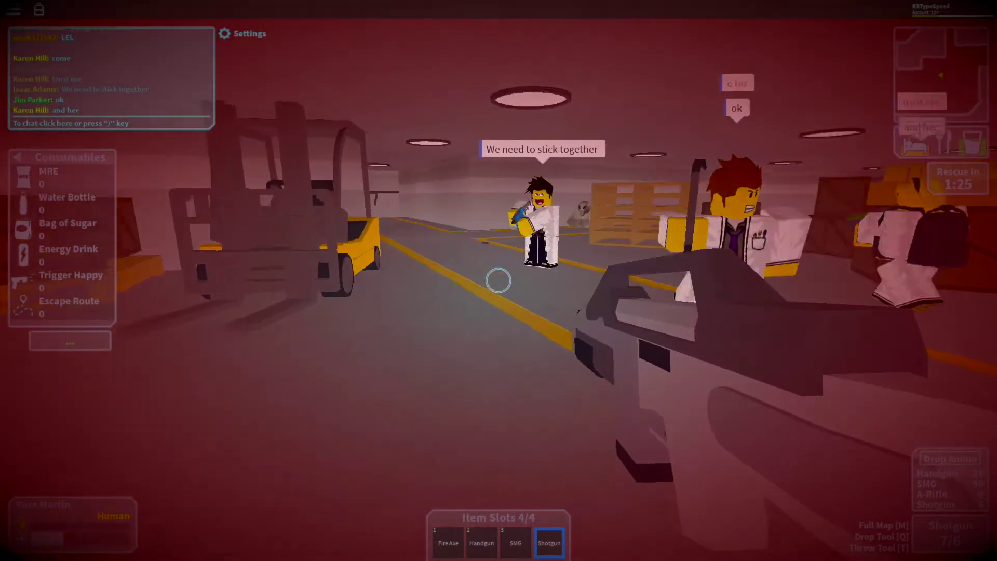
{"action": "key", "text": "w"}
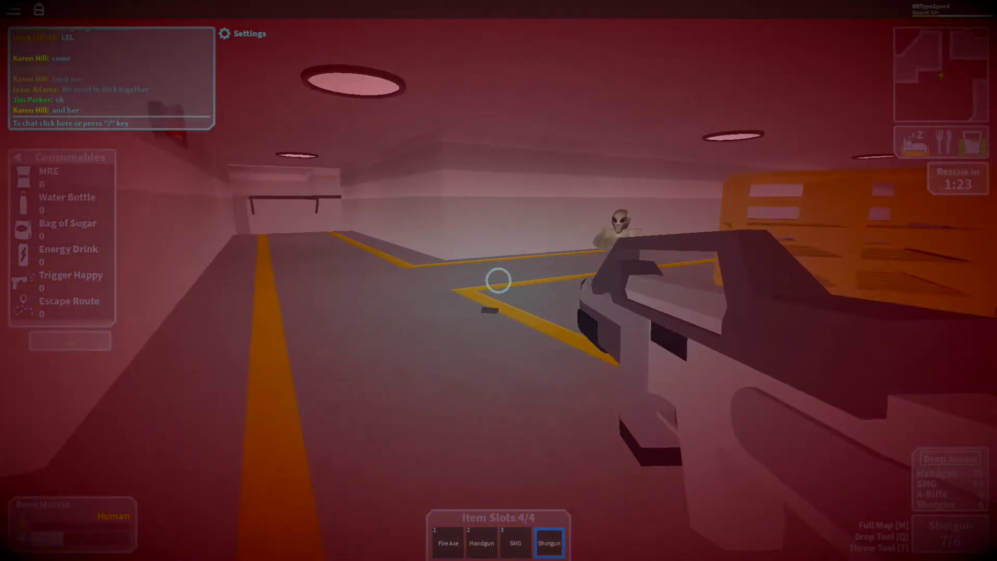
{"action": "key", "text": "w"}
{"action": "key", "text": "w"}
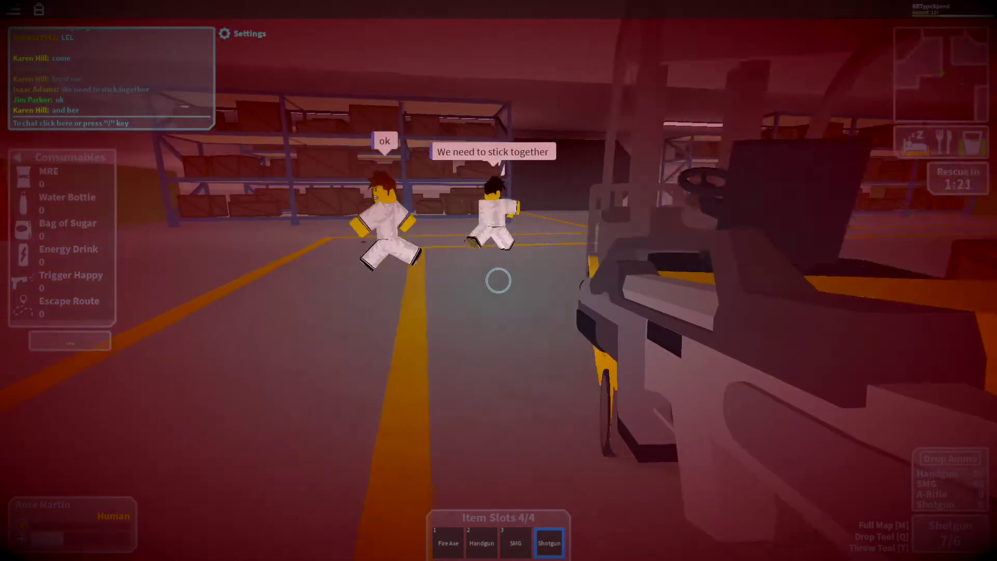
{"action": "key", "text": "w"}
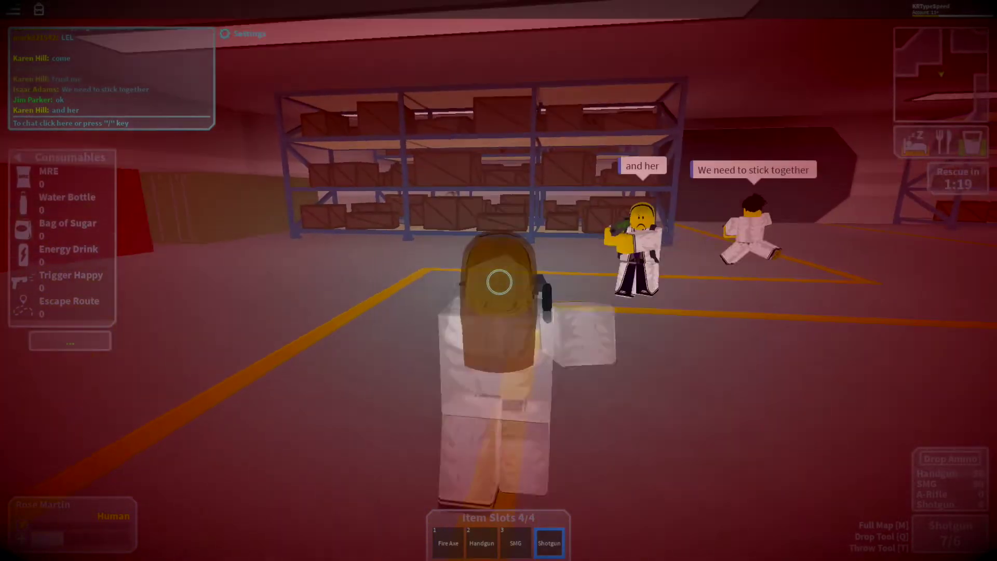
{"action": "key", "text": "w"}
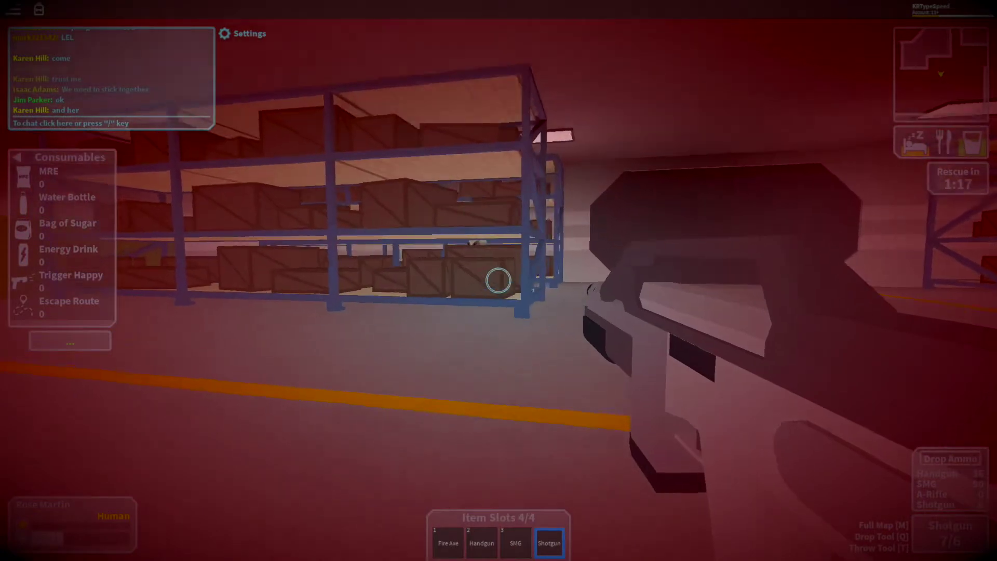
{"action": "key", "text": "w"}
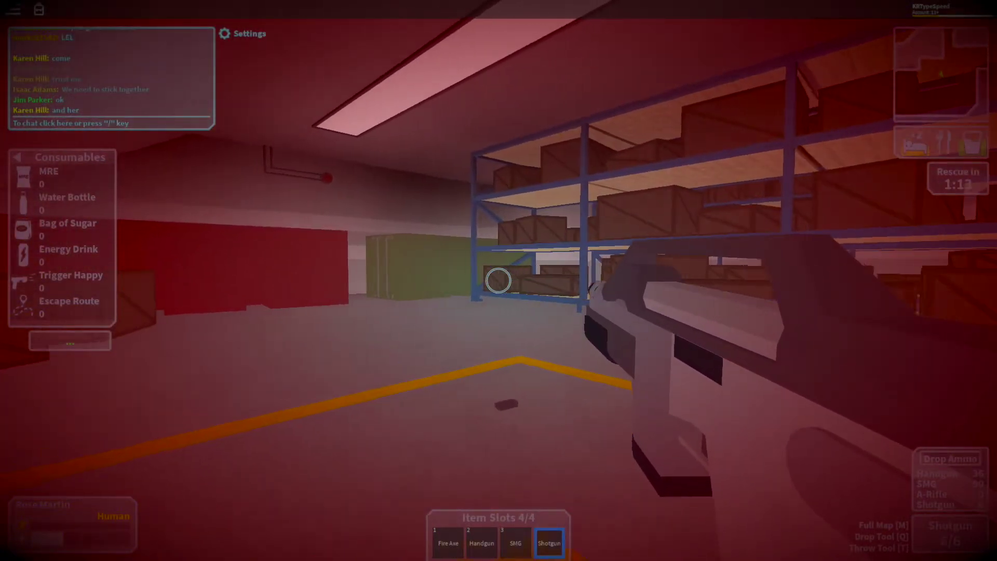
{"action": "left_click_drag", "start_coordinate": [499, 280], "coordinate": [499, 281]}
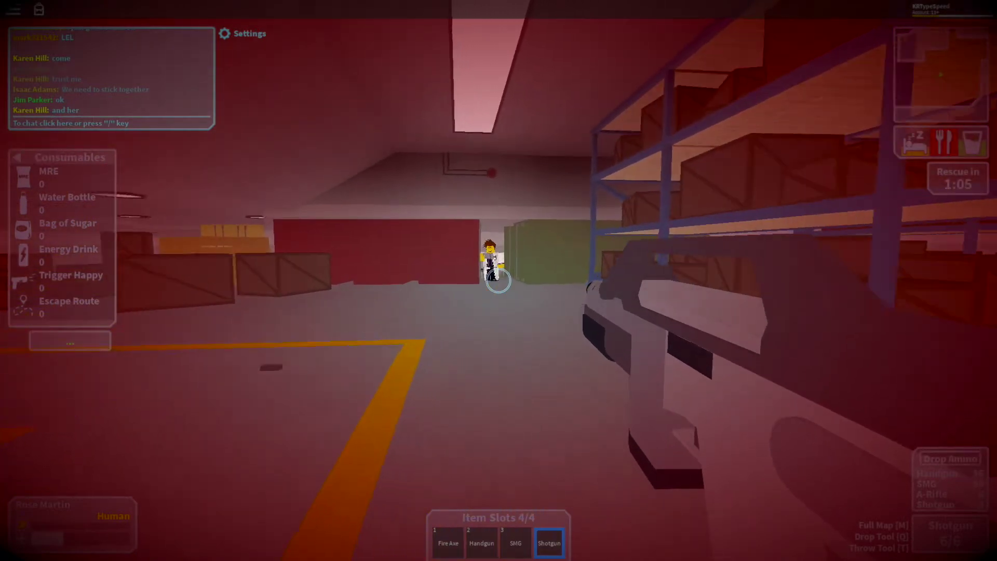
{"action": "scroll", "coordinate": [499, 281], "scroll_direction": "down", "scroll_amount": 3}
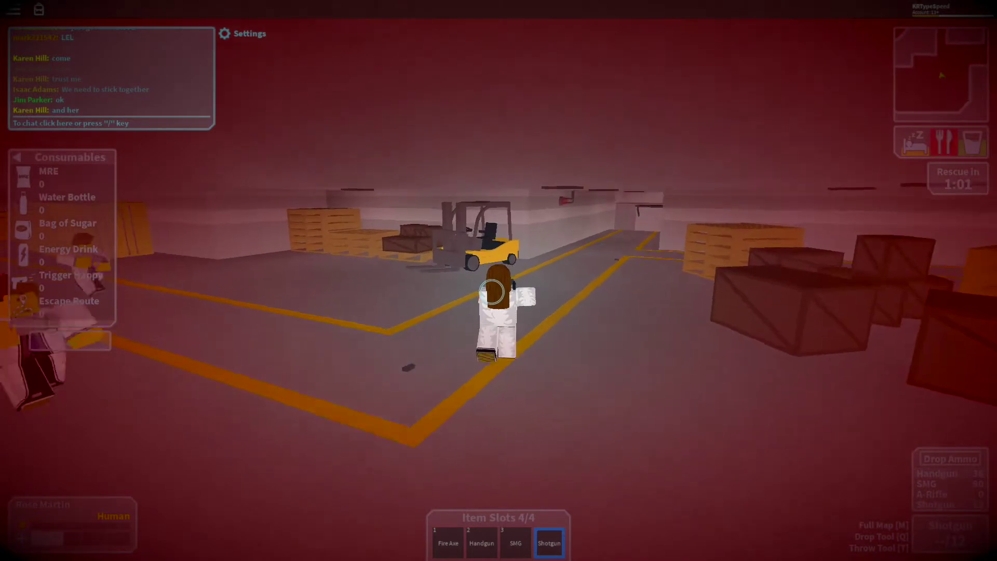
{"action": "scroll", "coordinate": [507, 282], "scroll_direction": "up", "scroll_amount": 3}
{"action": "scroll", "coordinate": [508, 281], "scroll_direction": "up", "scroll_amount": 2}
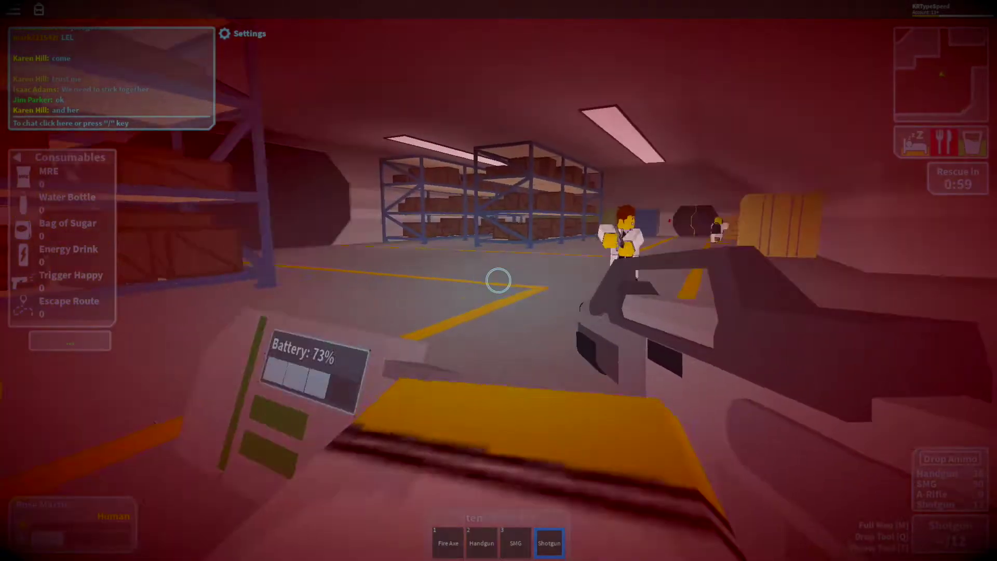
Step: Walk past the forklift and pallets, around the yellow container, and down the shelf aisles
{"action": "key", "text": "w"}
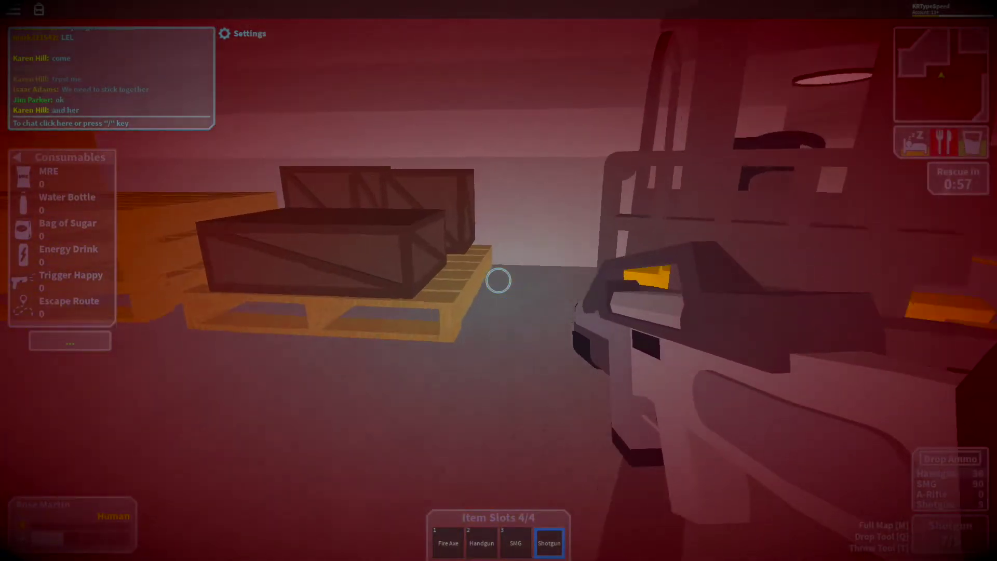
{"action": "key", "text": "w"}
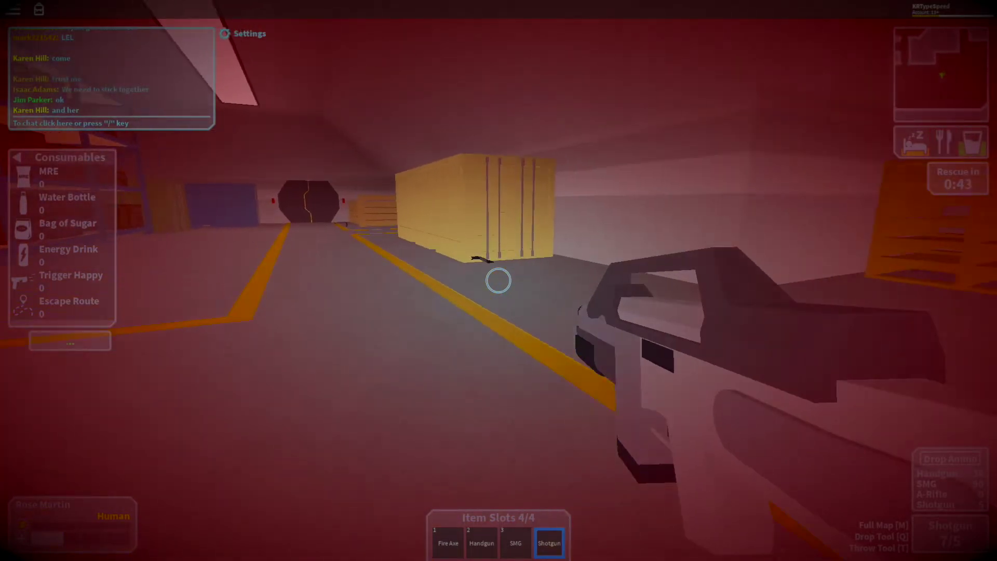
{"action": "key", "text": "w"}
{"action": "key", "text": "w"}
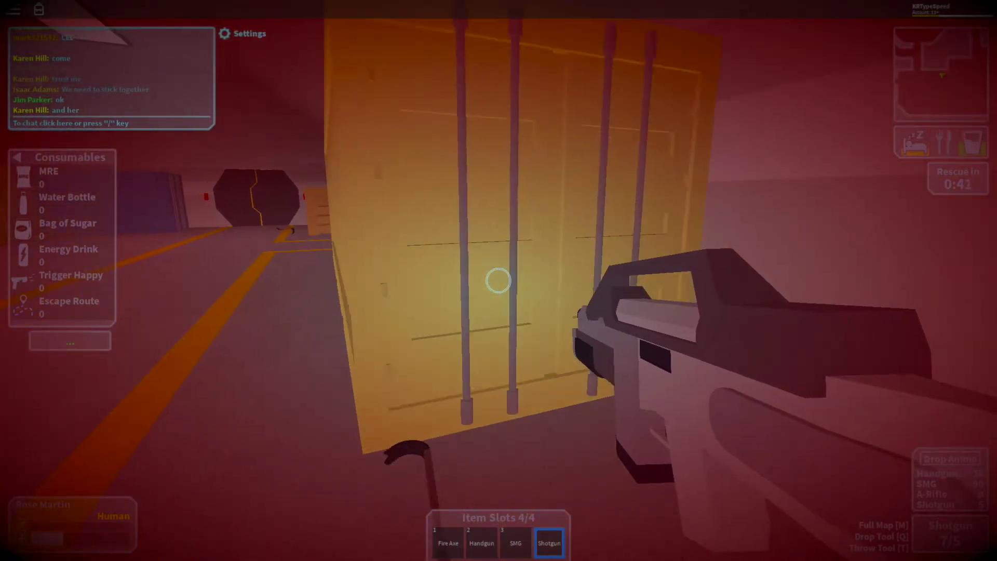
{"action": "key", "text": "w"}
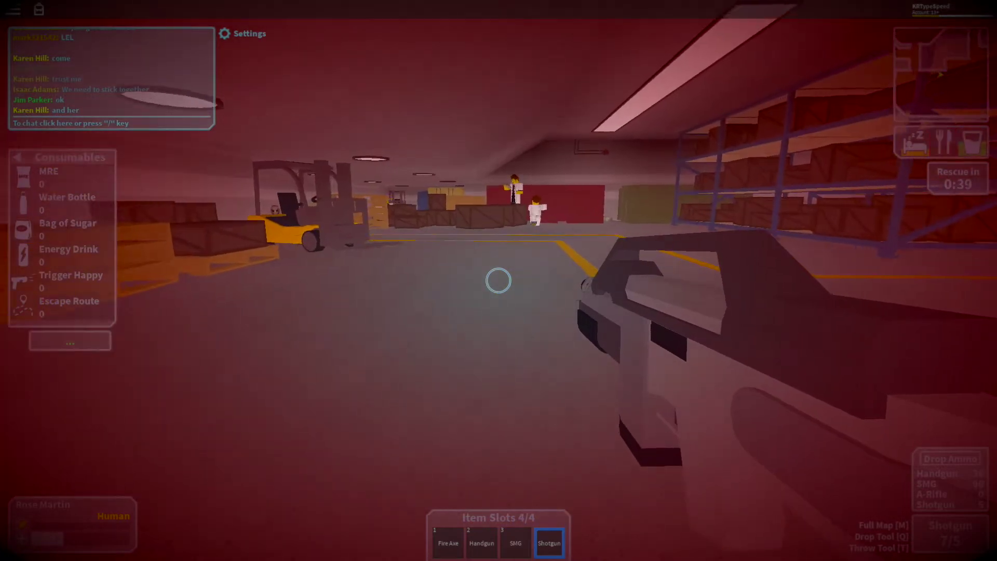
{"action": "key", "text": "w"}
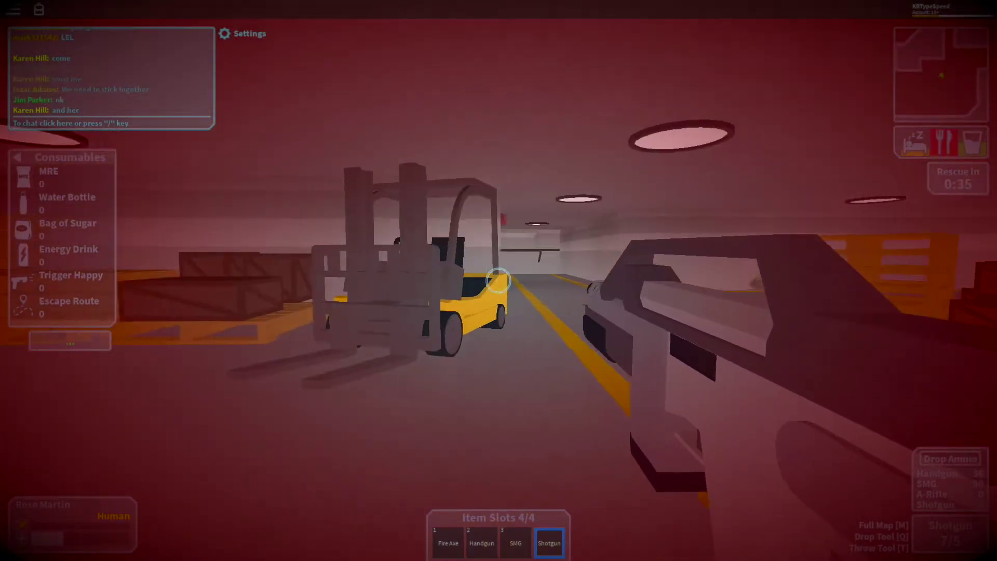
{"action": "key", "text": "w"}
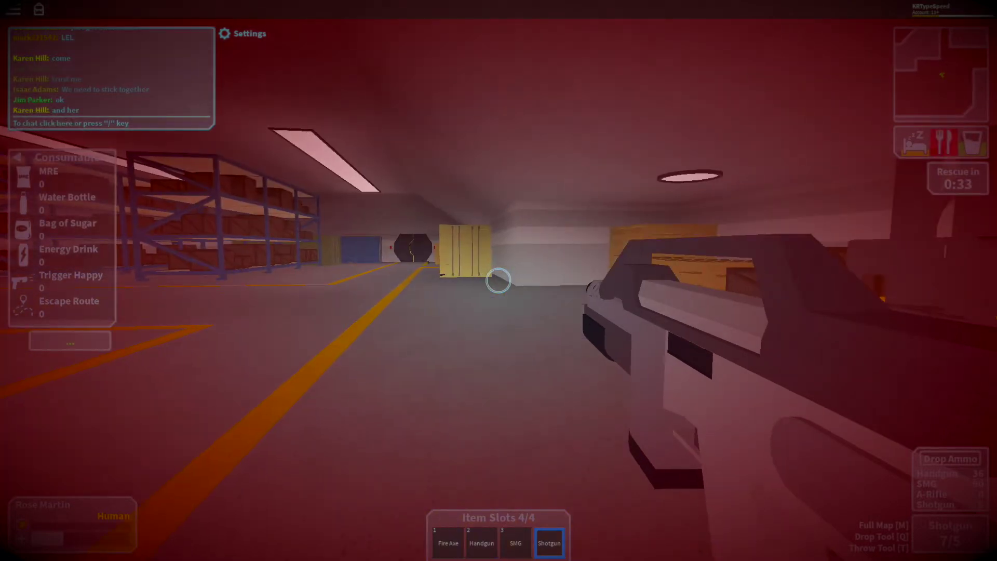
{"action": "key", "text": "w"}
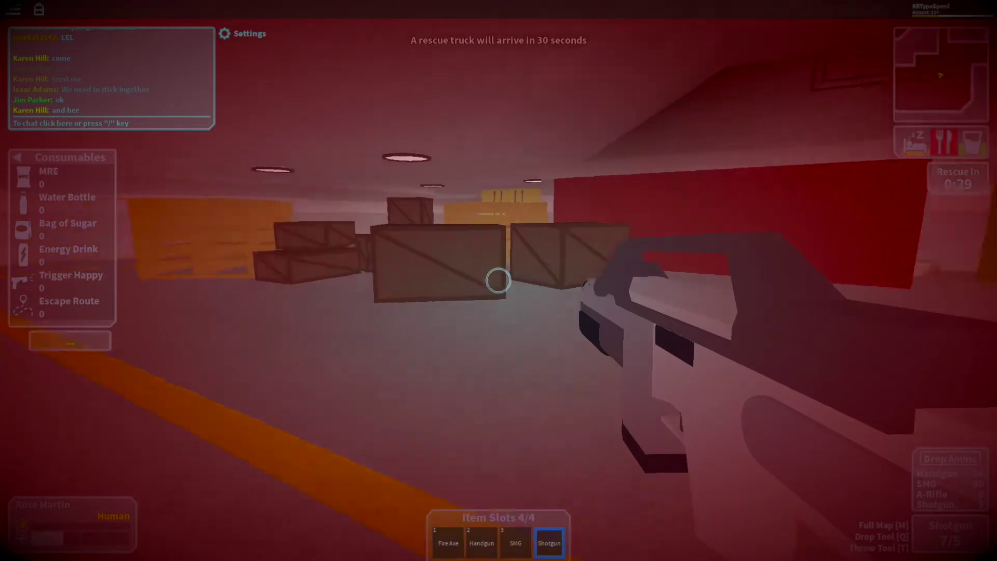
{"action": "scroll", "coordinate": [498, 281], "scroll_direction": "down", "scroll_amount": 3}
Step: Run across the warehouse and around the shelves to the Rescue Truck marker
{"action": "key", "text": "w"}
{"action": "key", "text": "w"}
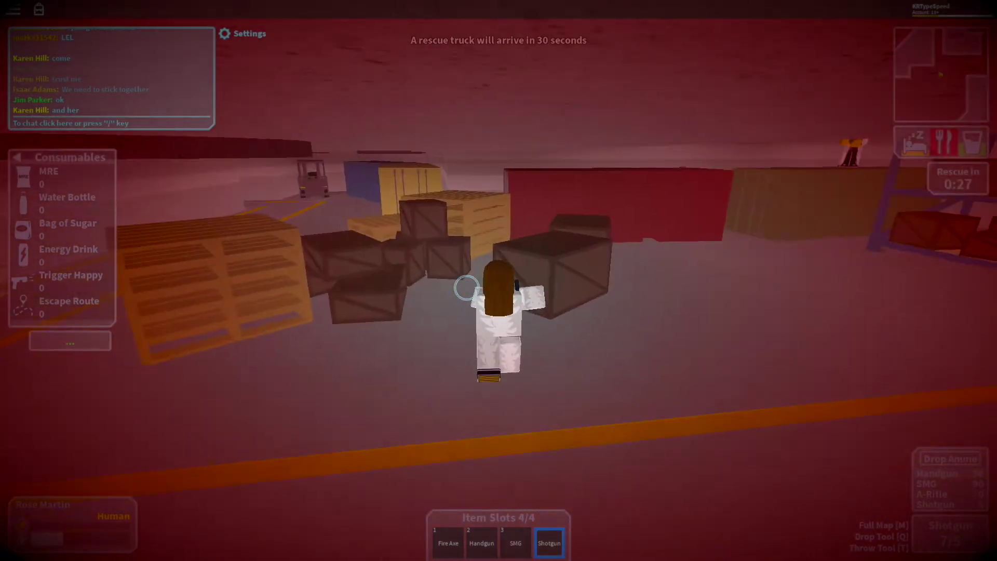
{"action": "key", "text": "w"}
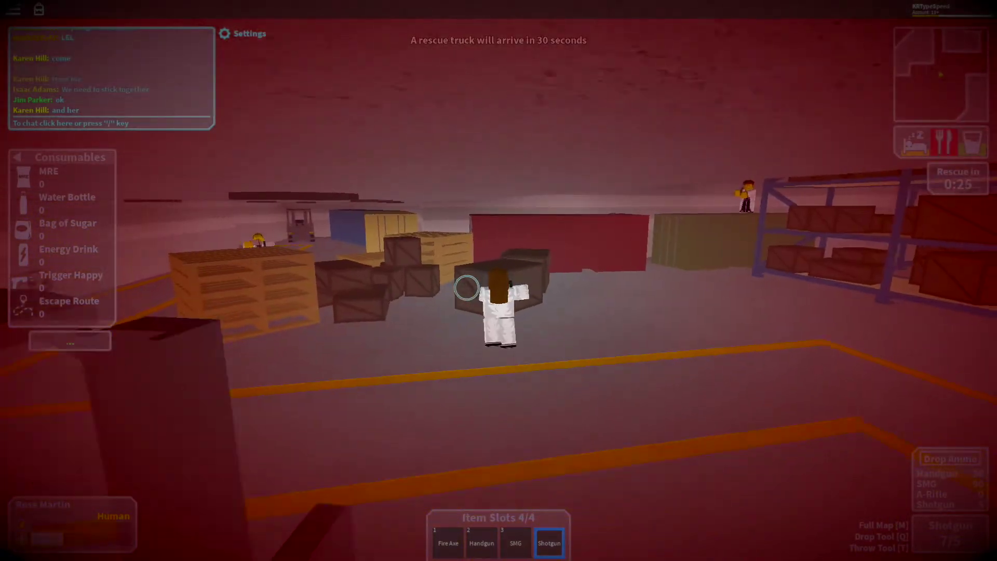
{"action": "key", "text": "w"}
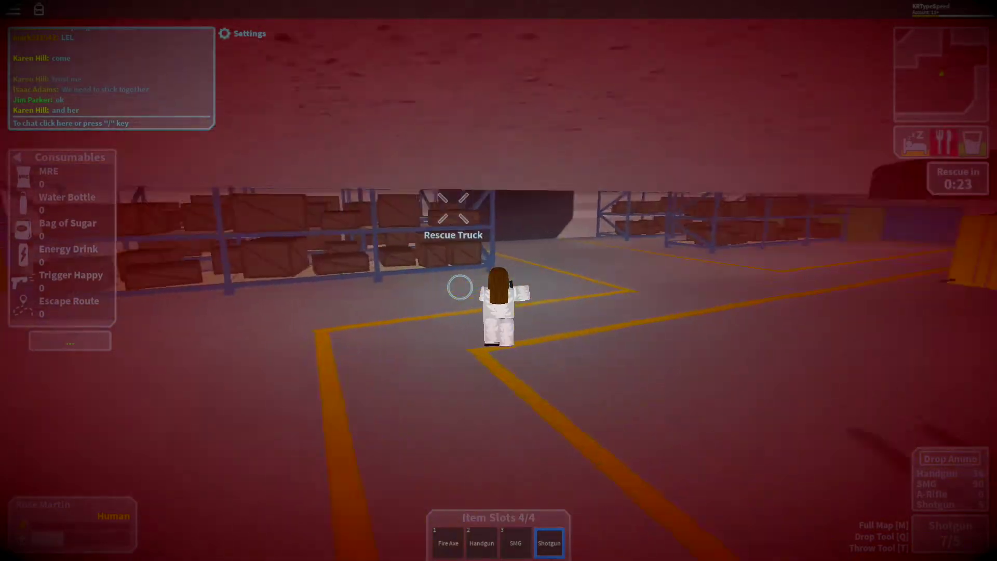
{"action": "key", "text": "w"}
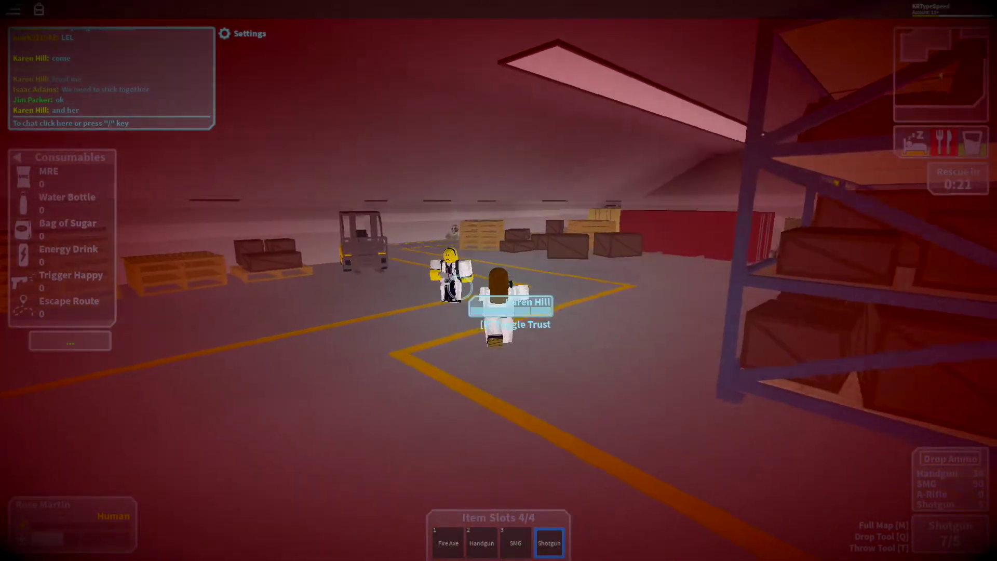
{"action": "key", "text": "w"}
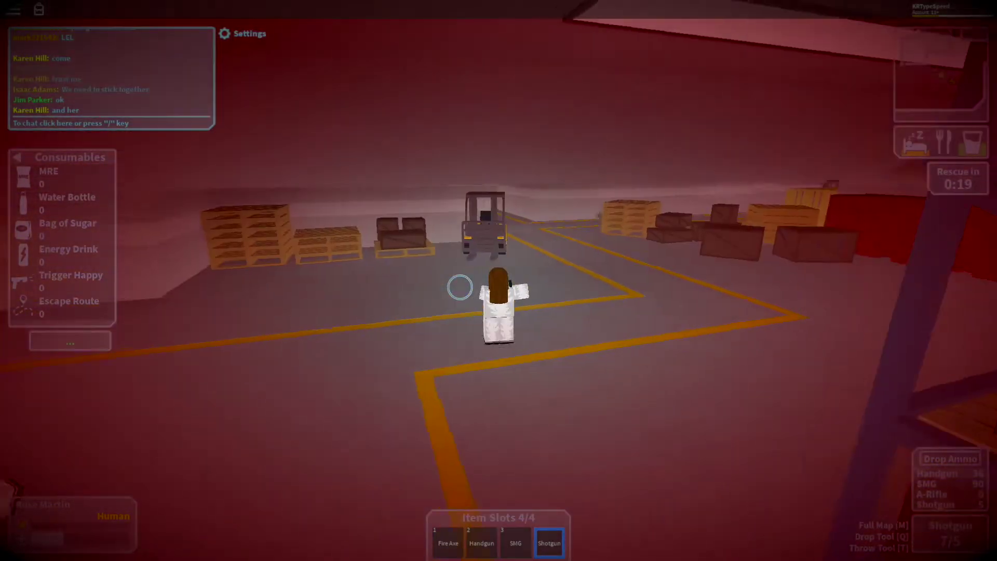
{"action": "key", "text": "w"}
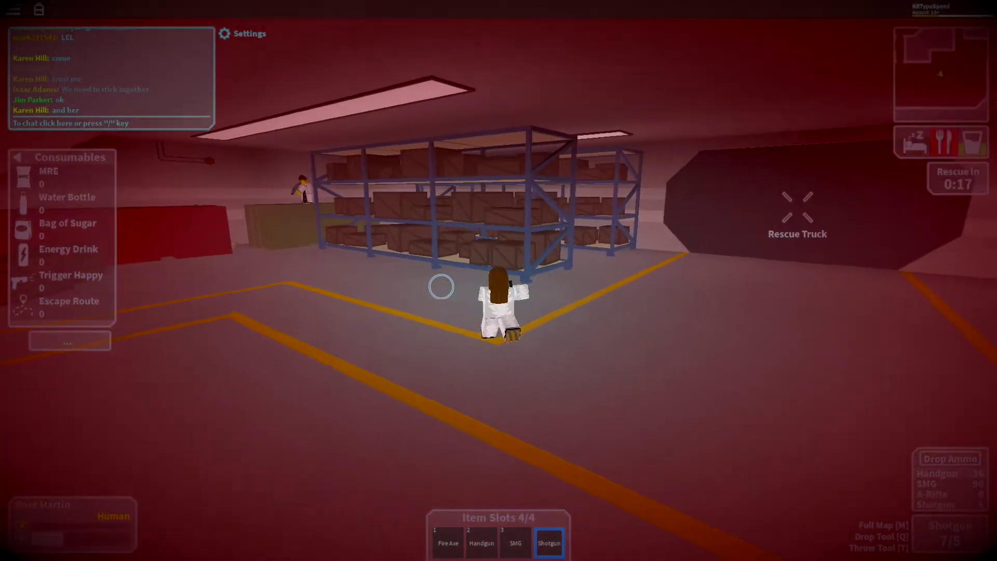
{"action": "key", "text": "w"}
{"action": "left_click_drag", "start_coordinate": [545, 293], "coordinate": [580, 294]}
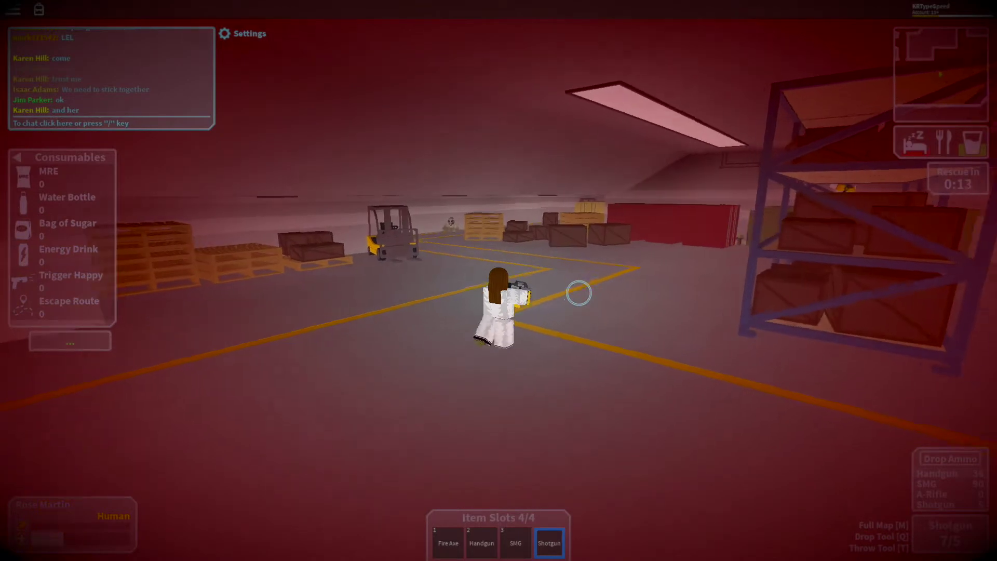
{"action": "scroll", "coordinate": [579, 293], "scroll_direction": "up", "scroll_amount": 5}
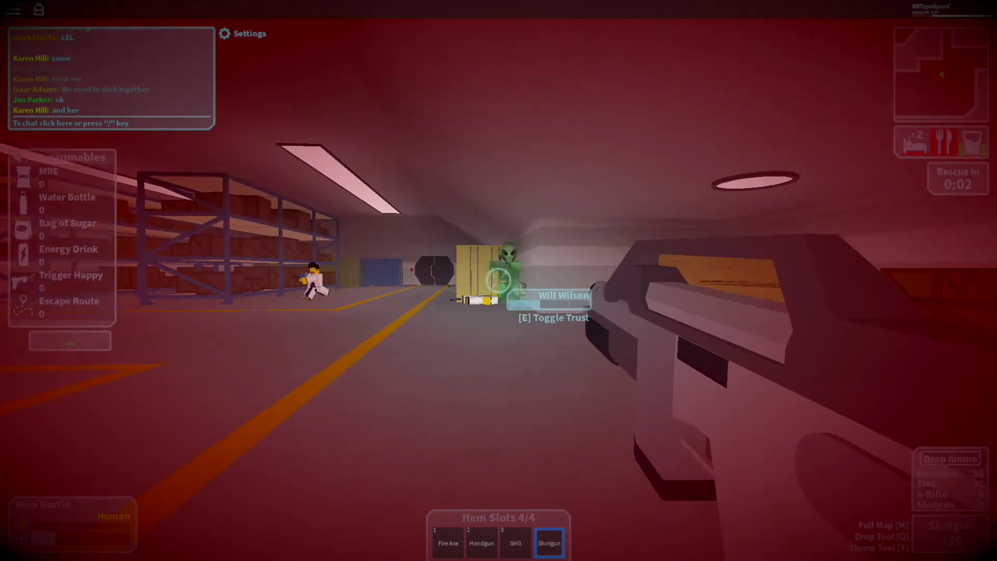
Step: Equip the SMG and shoot the two zombies among the crates
{"action": "key", "text": "3"}
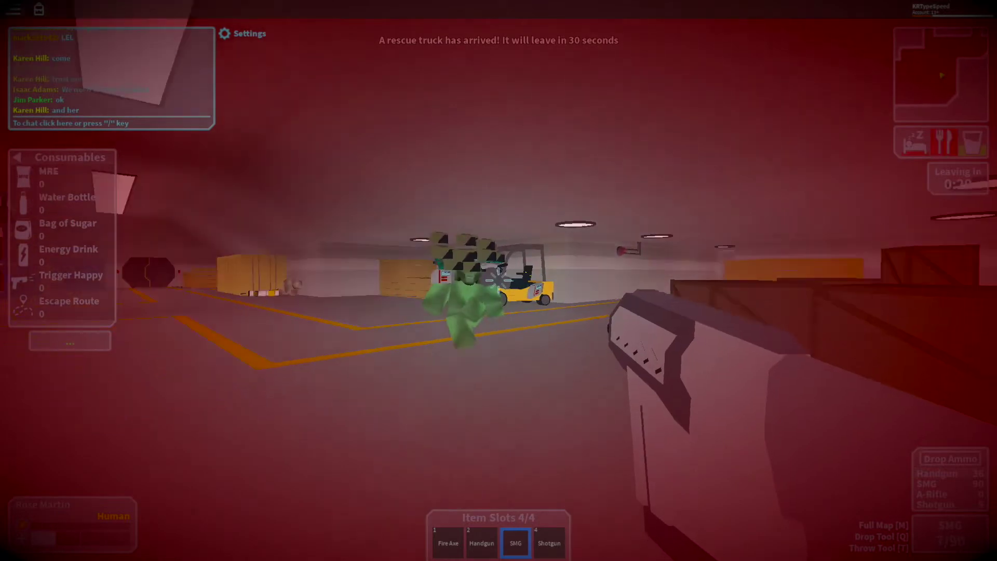
{"action": "left_click", "coordinate": [498, 281]}
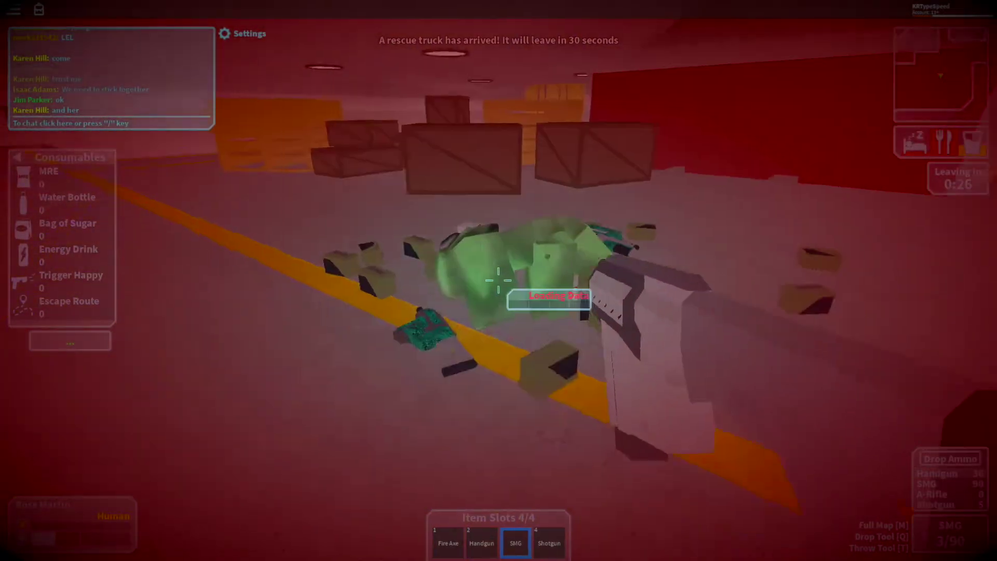
{"action": "left_click", "coordinate": [499, 280]}
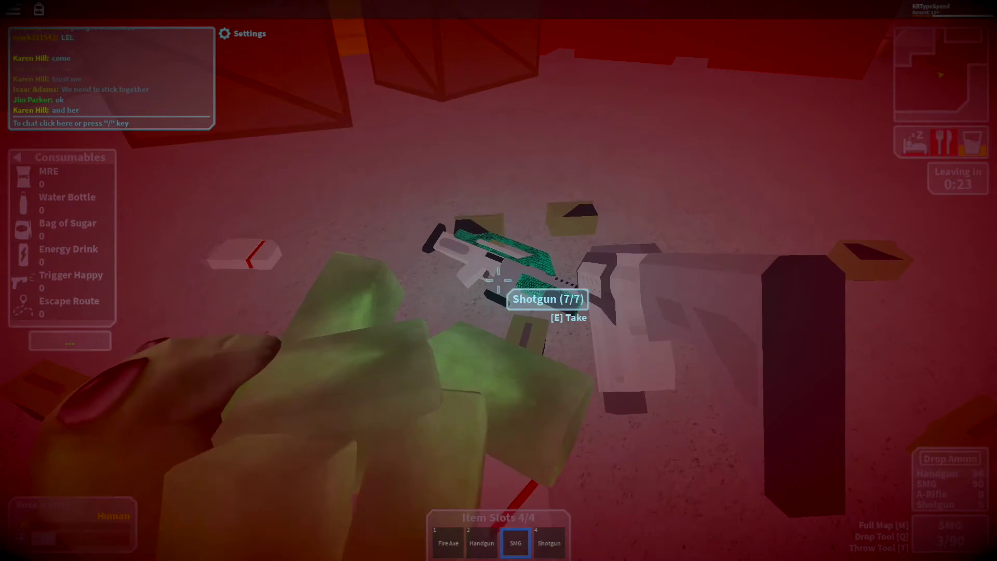
Step: Grab the shotgun ammo, drop the fire axe, and switch back to the SMG
{"action": "key", "text": "3"}
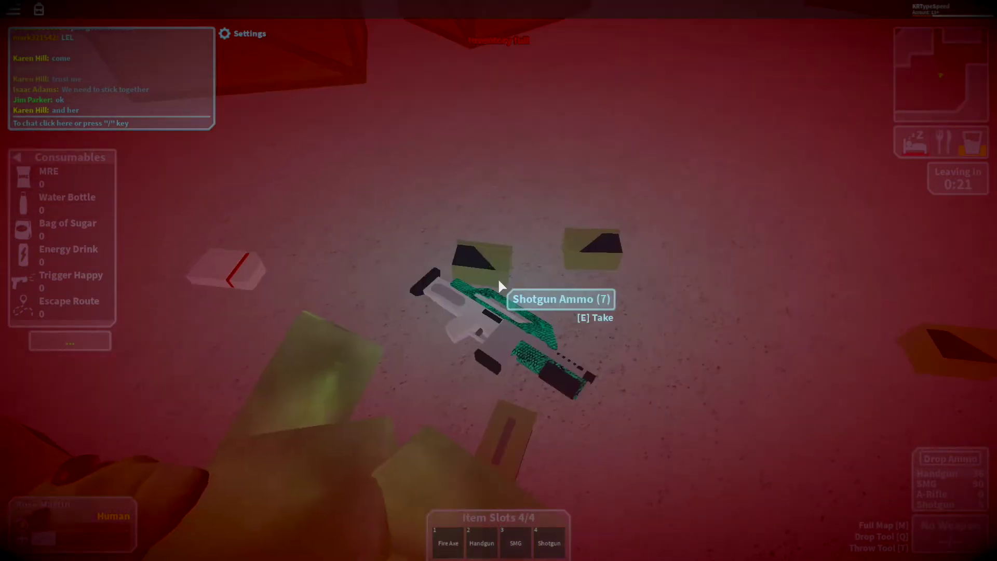
{"action": "key", "text": "1"}
{"action": "key", "text": "e"}
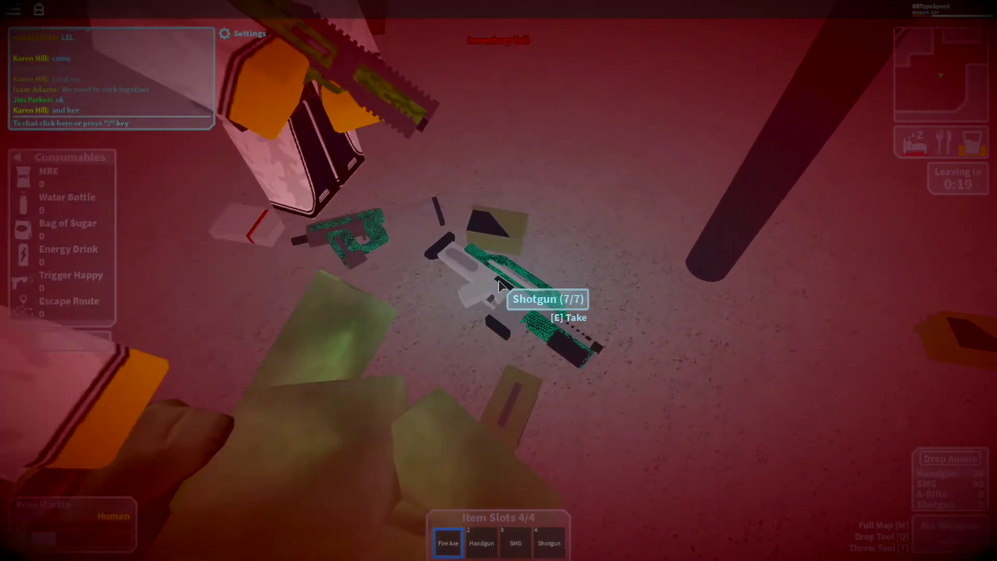
{"action": "key", "text": "q"}
{"action": "key", "text": "2"}
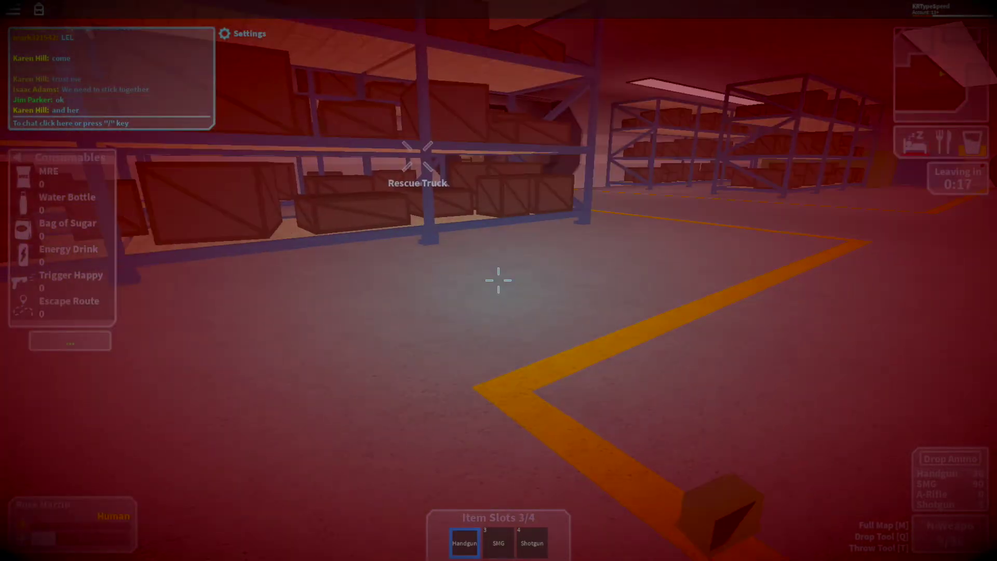
{"action": "key", "text": "3"}
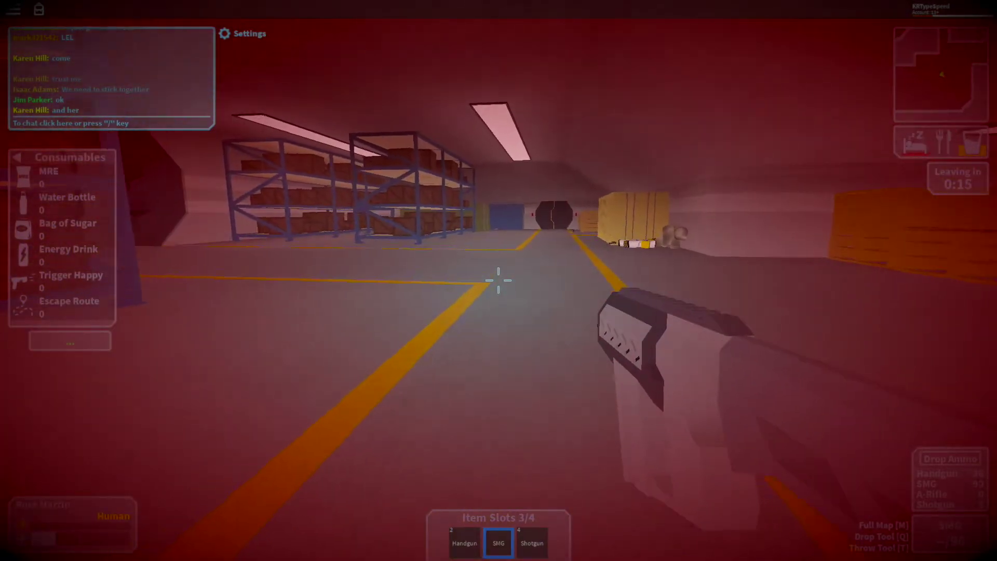
Step: Collect the handgun ammo by the fallen zombie and head to the tunnel's rescue truck
{"action": "key", "text": "w"}
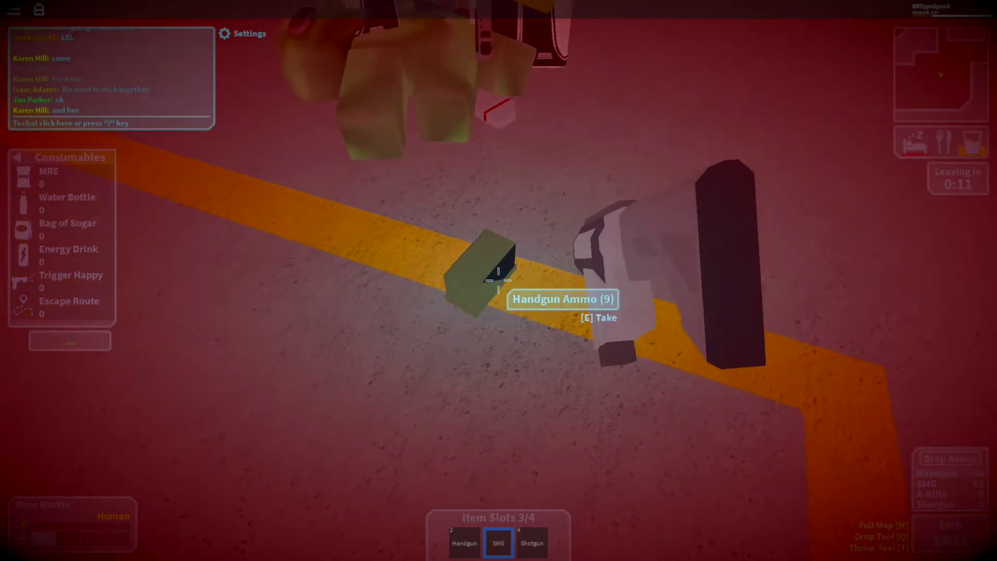
{"action": "key", "text": "e"}
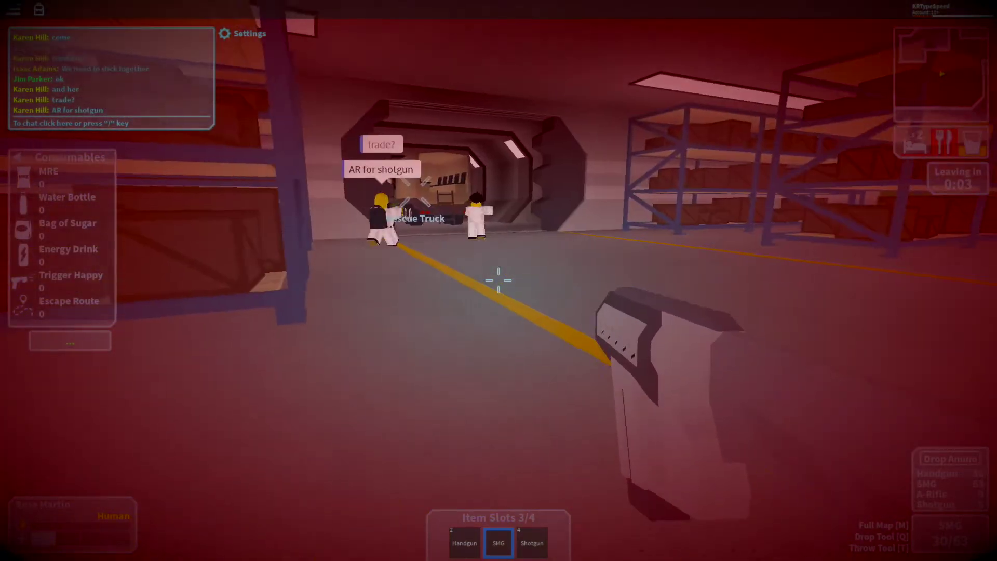
{"action": "key", "text": "w"}
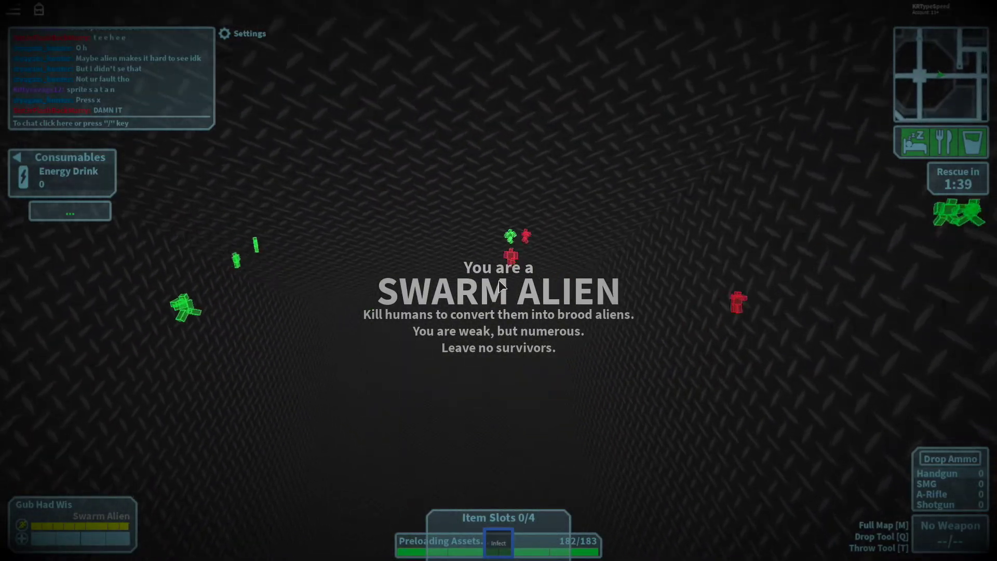
Step: Chase the human as an alien past the crates, up the stairs, and along the server racks
{"action": "key", "text": "w"}
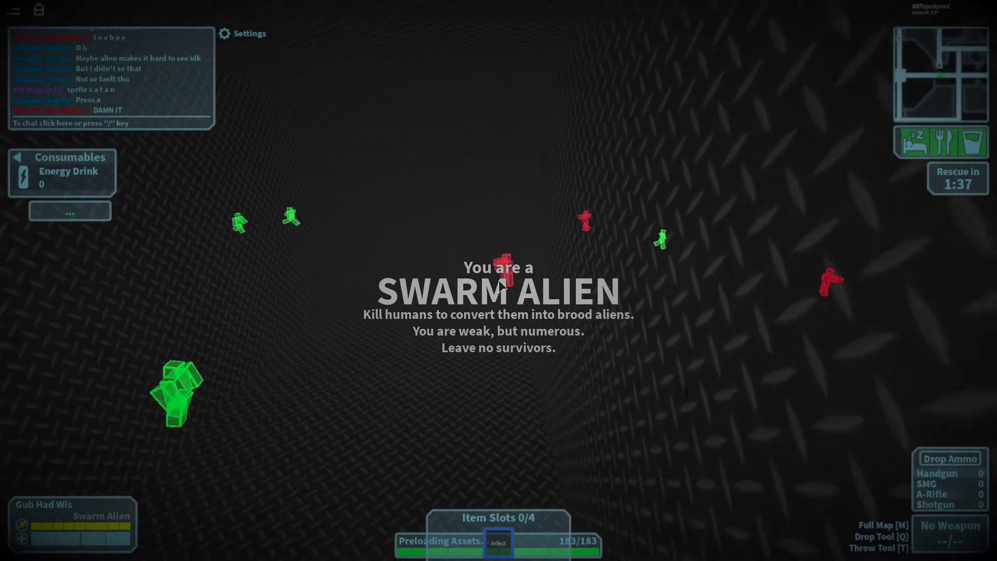
{"action": "key", "text": "w"}
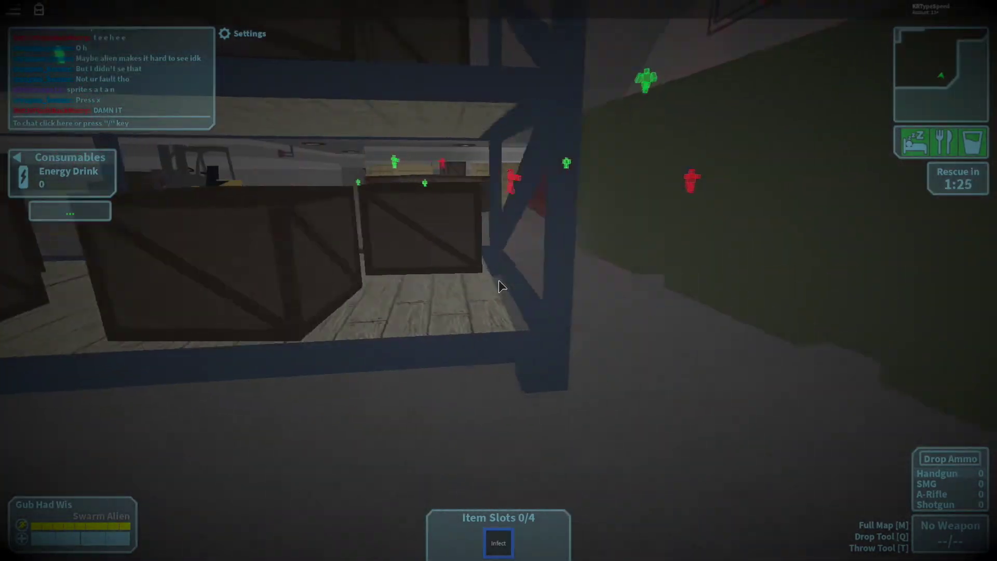
{"action": "key", "text": "w"}
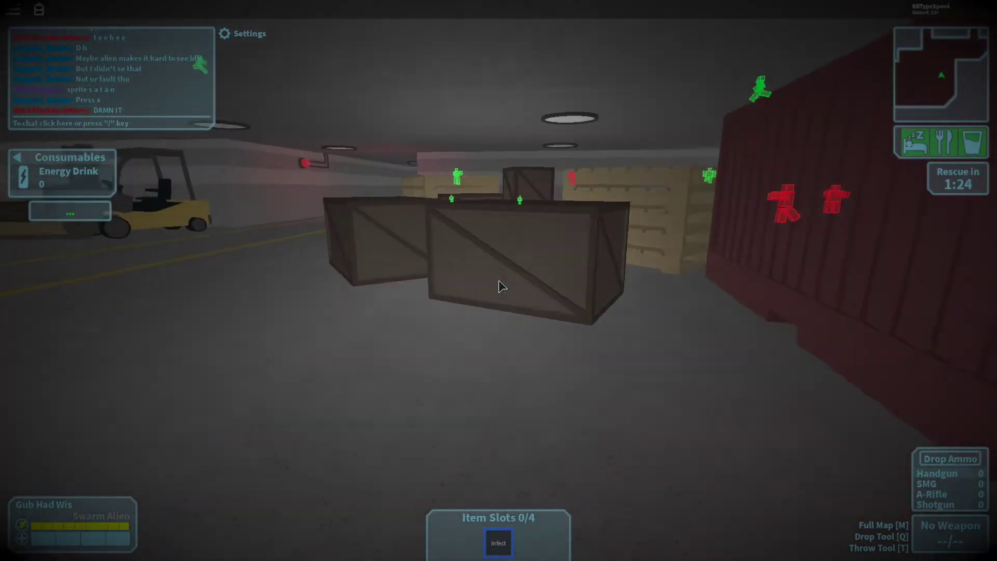
{"action": "key", "text": "w"}
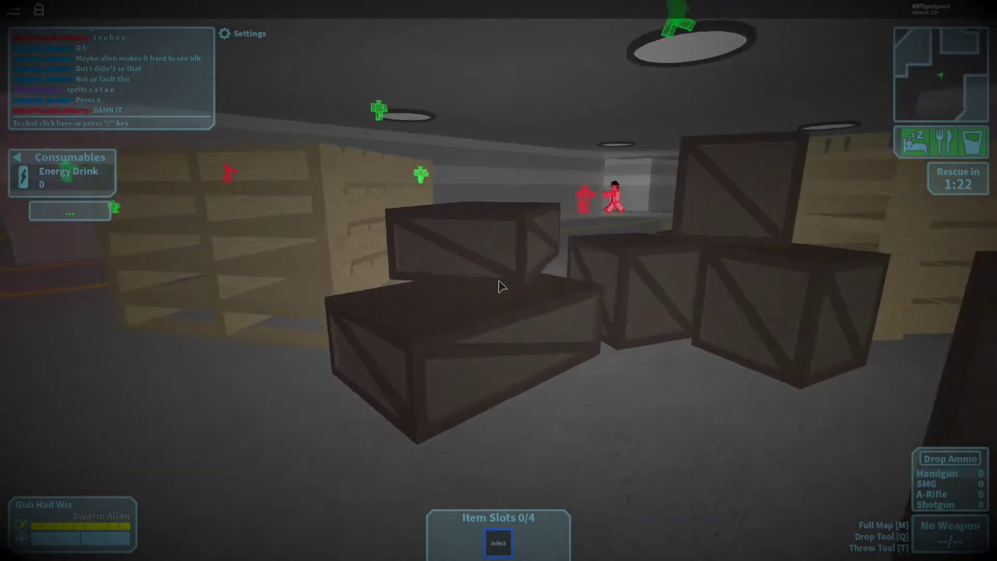
{"action": "key", "text": "w"}
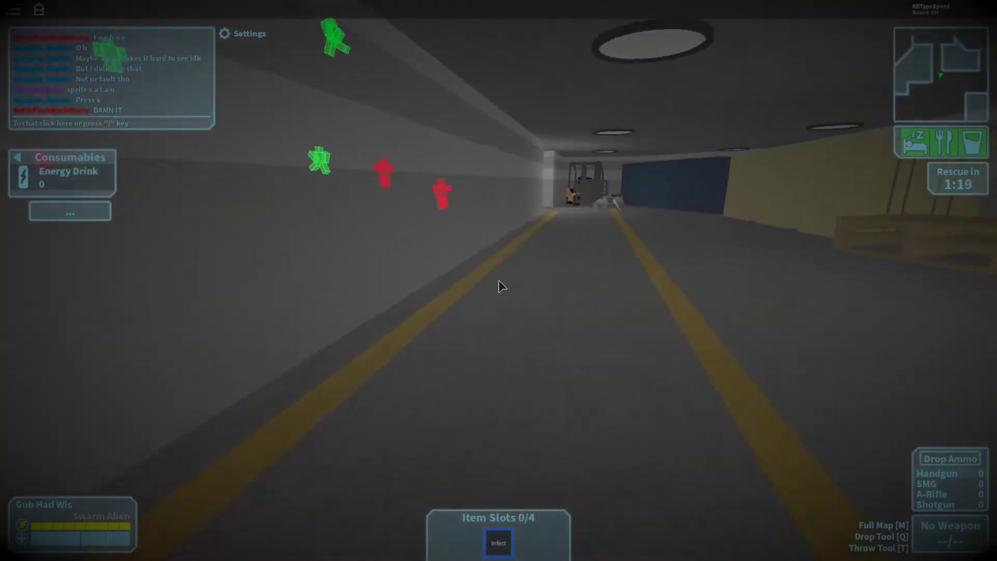
{"action": "key", "text": "w"}
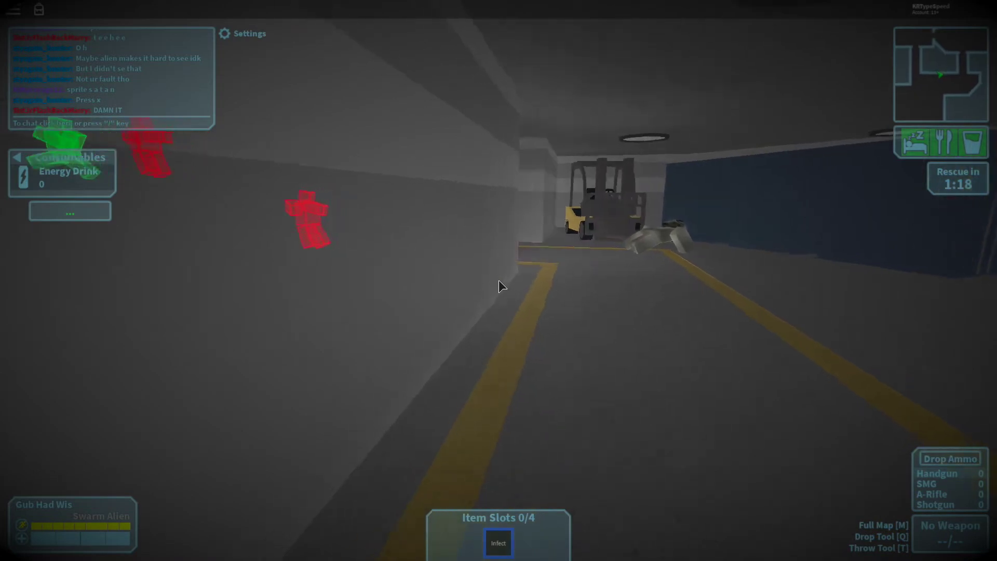
{"action": "key", "text": "w"}
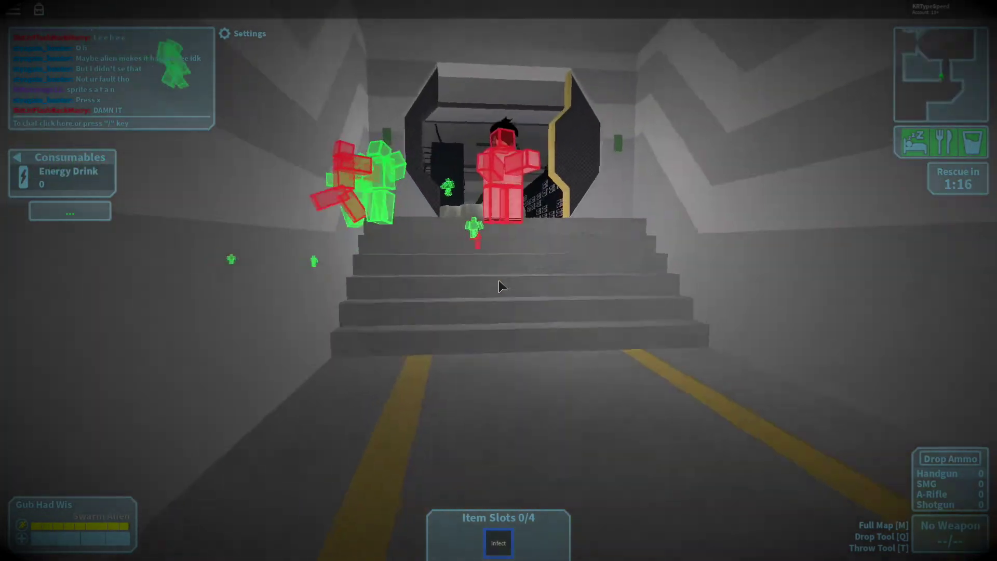
{"action": "key", "text": "w"}
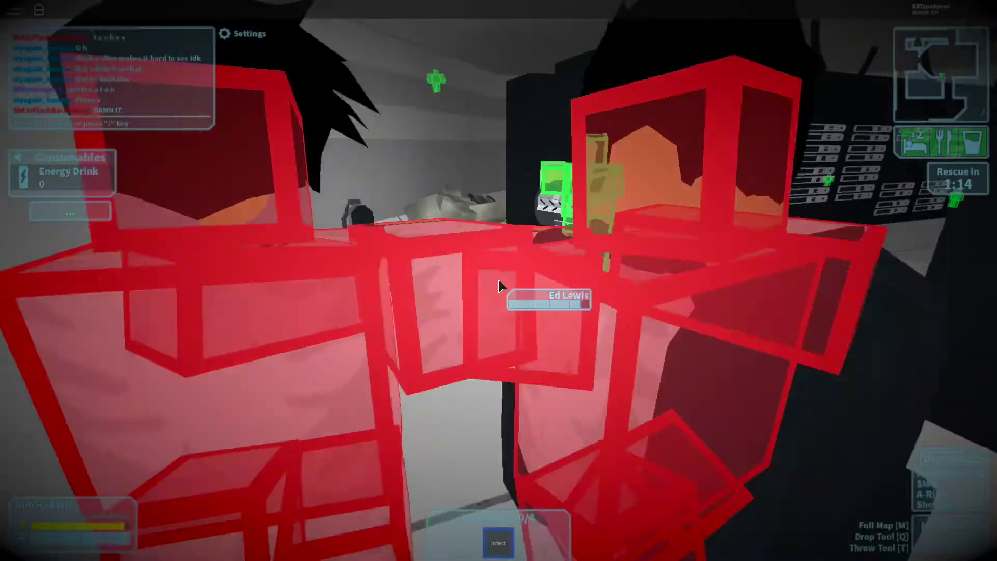
{"action": "key", "text": "w"}
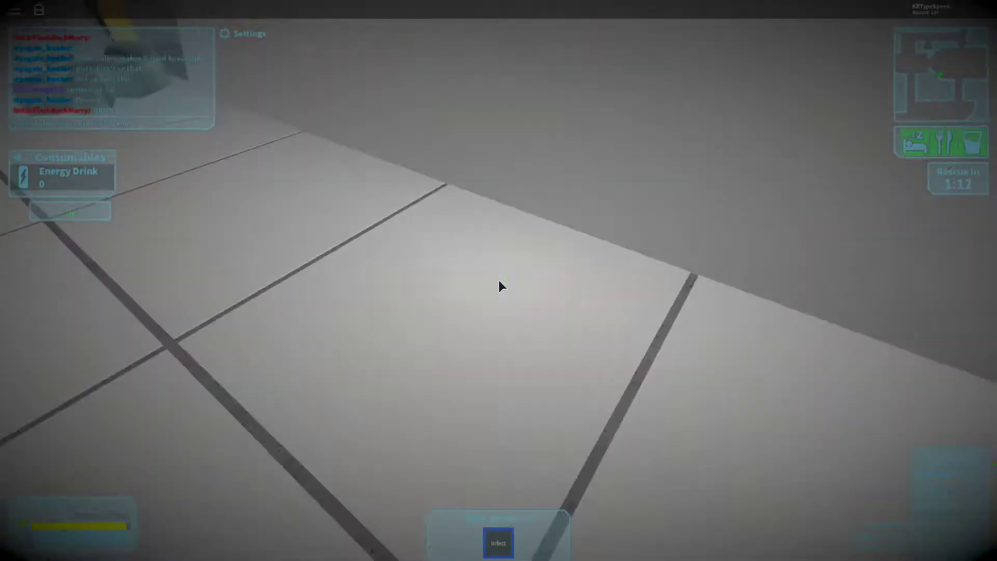
{"action": "key", "text": "w"}
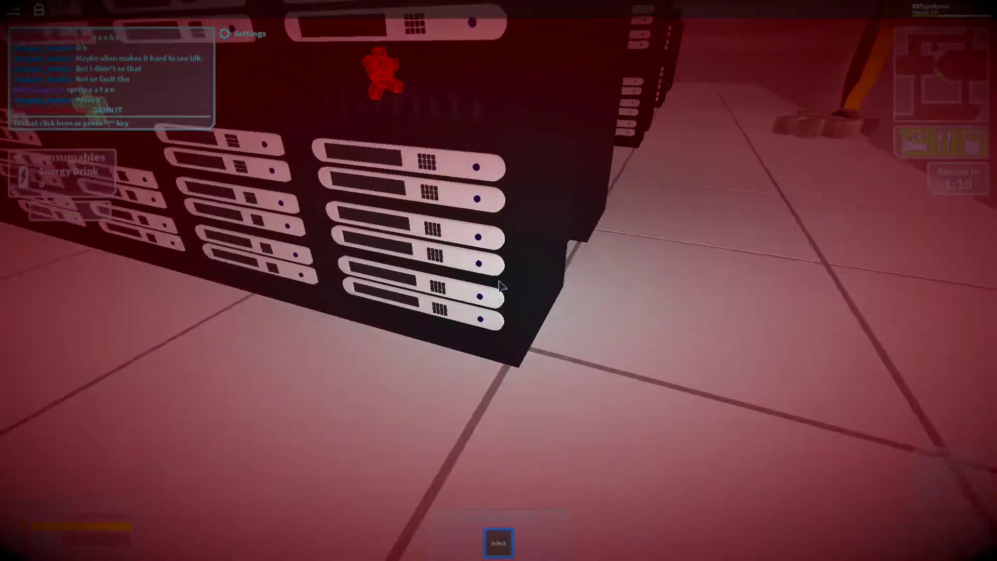
{"action": "key", "text": "w"}
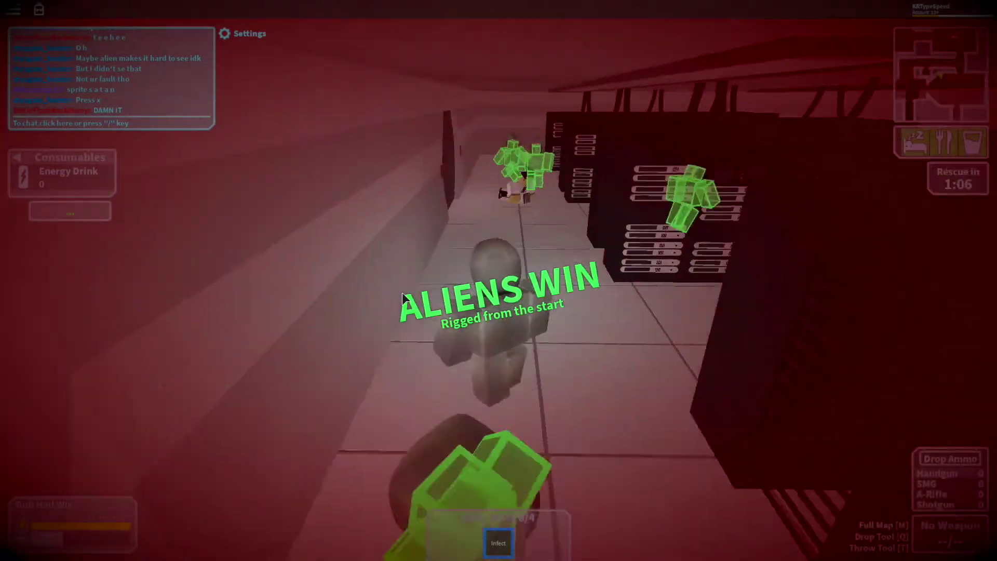
Step: Keep circling the human along the server racks until the Aliens Win banner appears
{"action": "key", "text": "w"}
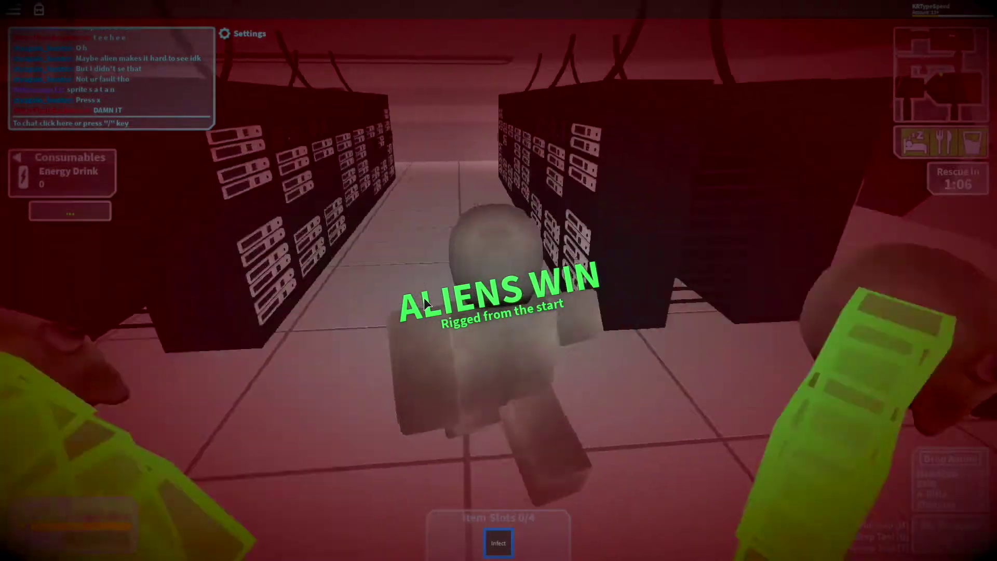
{"action": "key", "text": "w"}
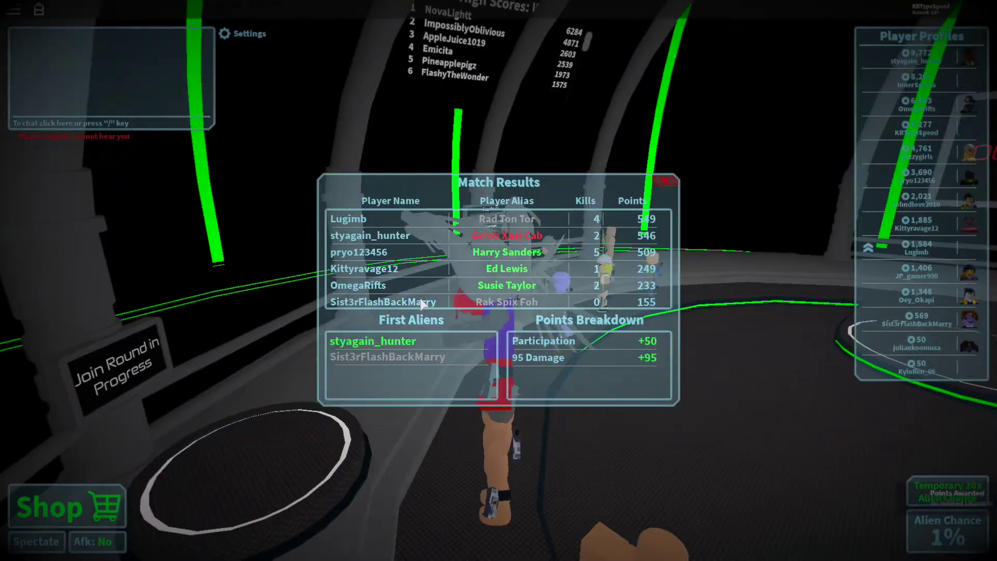
Step: Close the Match Results panel and look around the lobby platform
{"action": "left_click", "coordinate": [667, 183]}
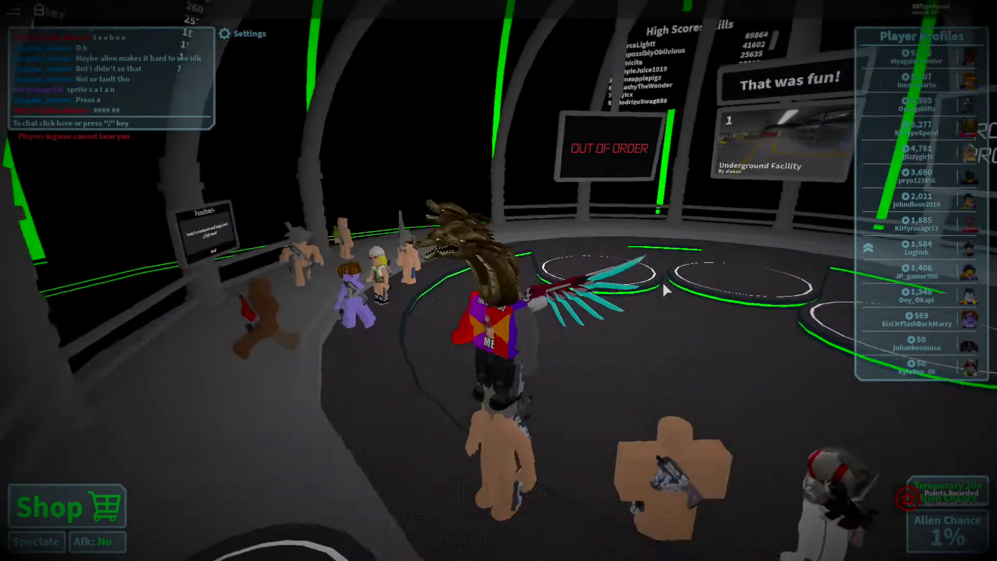
{"action": "key", "text": "d"}
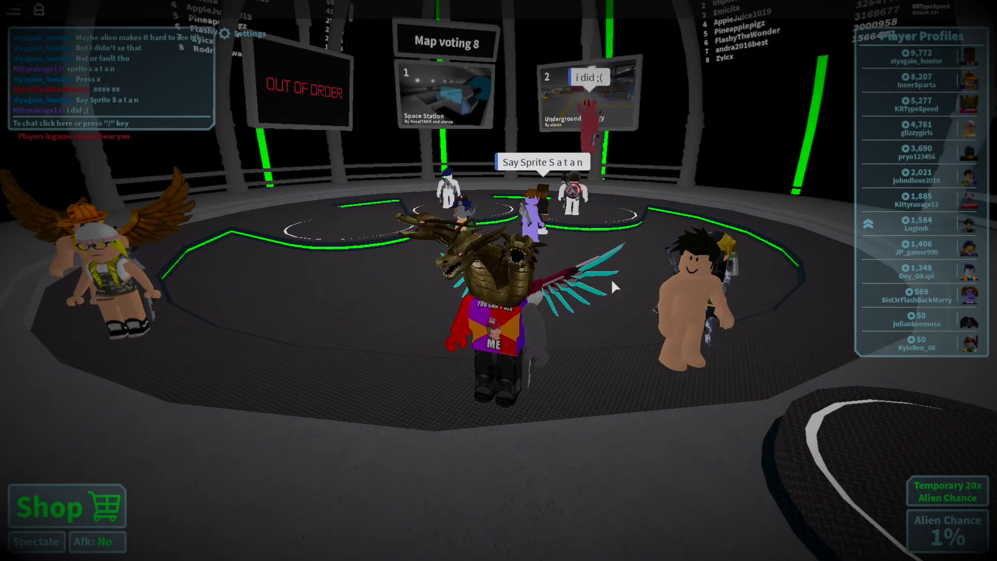
Step: Stand on the Space Station voting pad, facing the map voting board
{"action": "key", "text": "w"}
{"action": "key", "text": "w"}
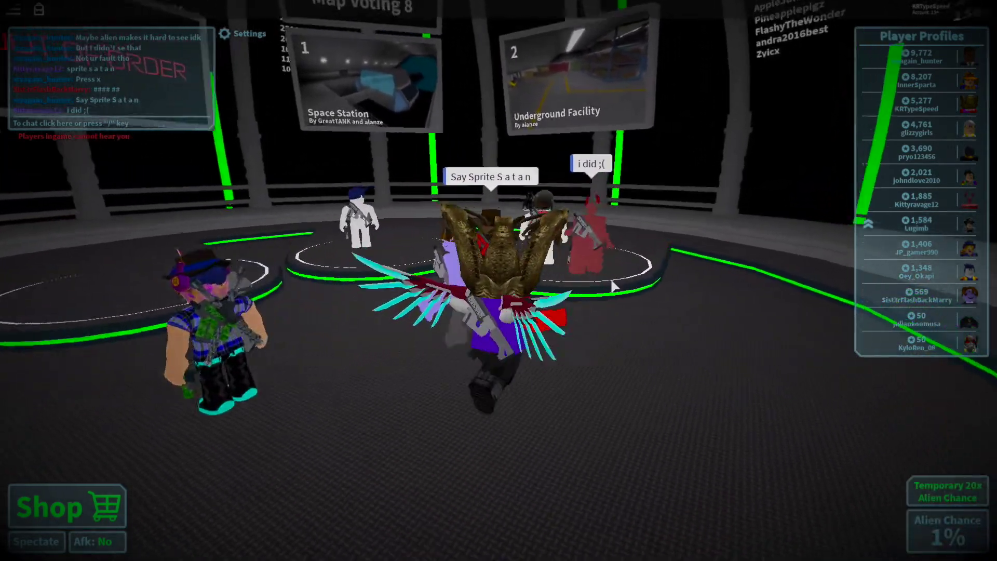
{"action": "key", "text": "w"}
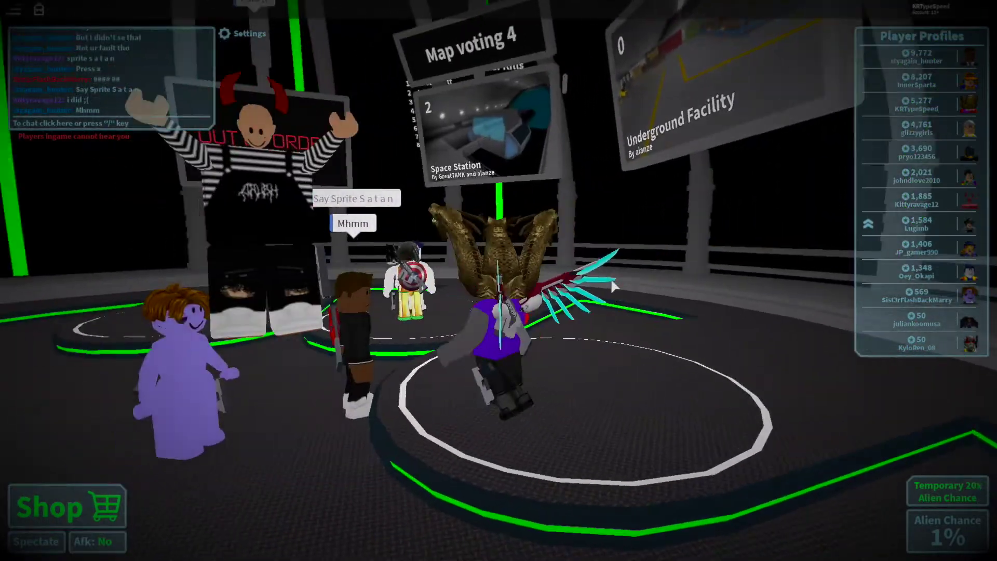
{"action": "key", "text": "a"}
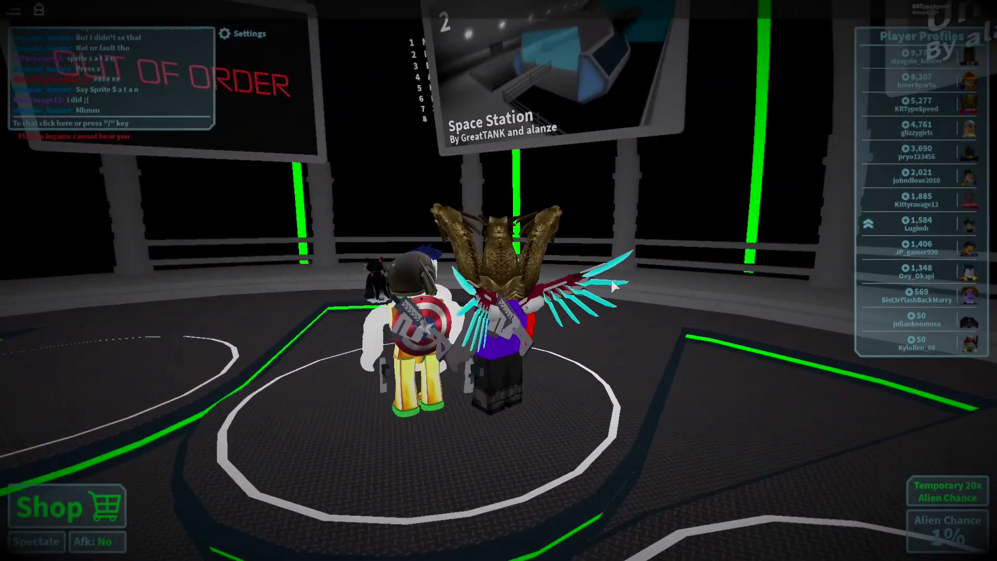
{"action": "key", "text": "d"}
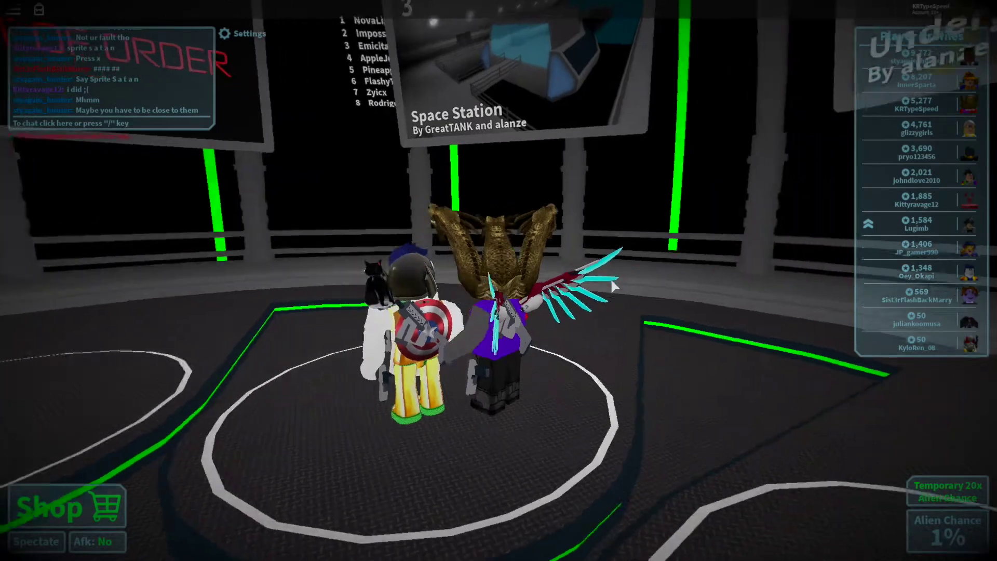
{"action": "right_click", "coordinate": [613, 287]}
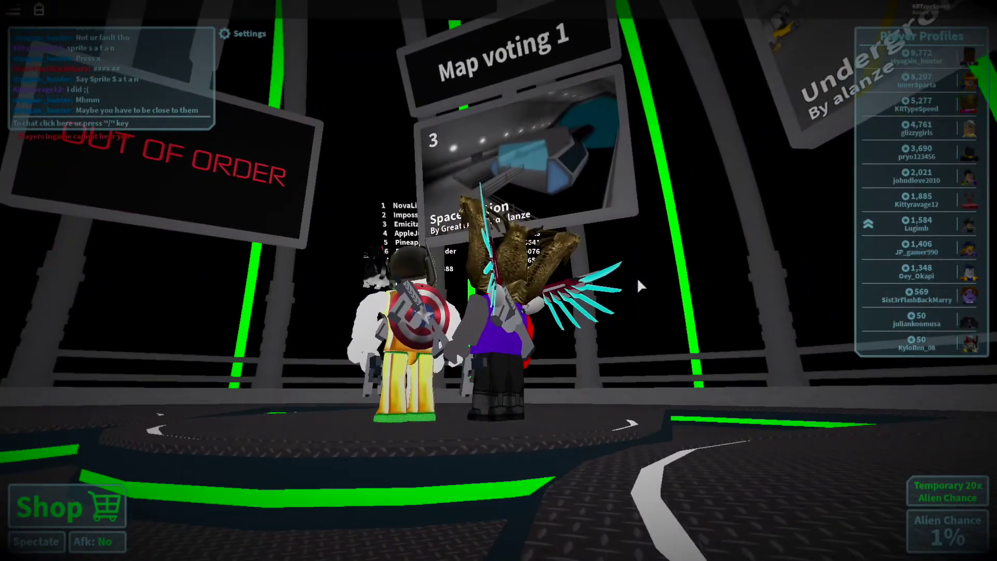
Step: Walk back across the lobby floor while the Space Station map loads
{"action": "key", "text": "w"}
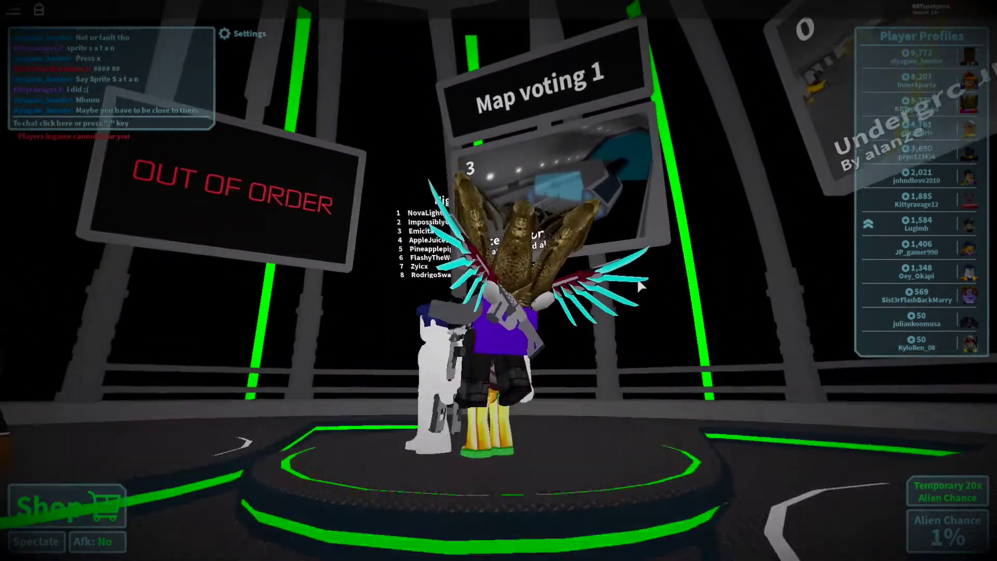
{"action": "key", "text": "d"}
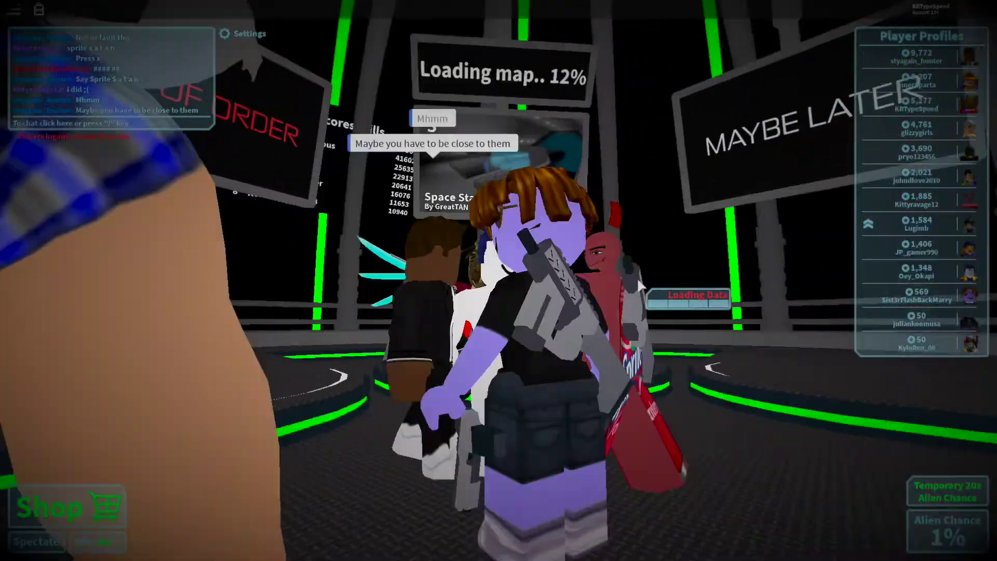
{"action": "key", "text": "s"}
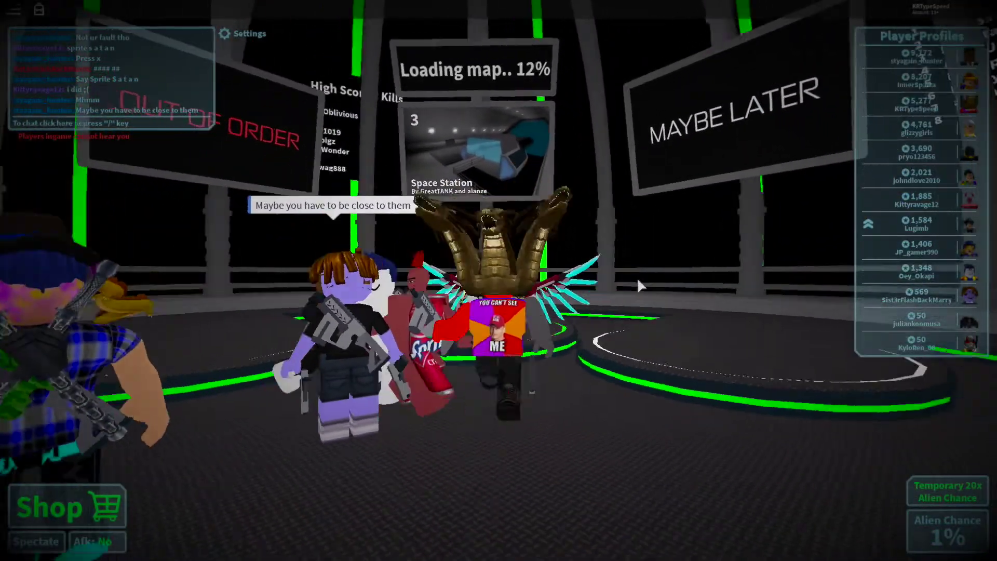
{"action": "key", "text": "s"}
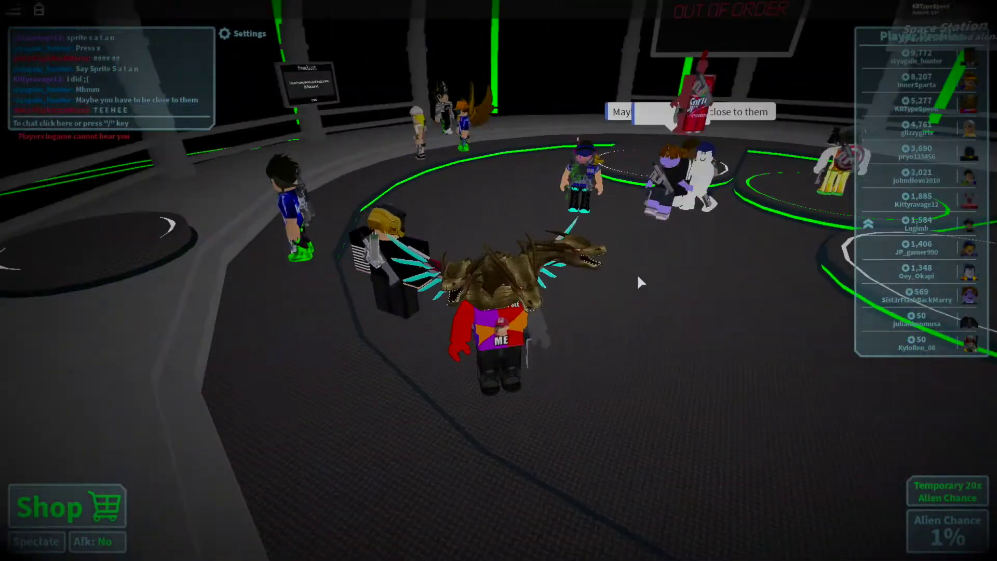
{"action": "key", "text": "w"}
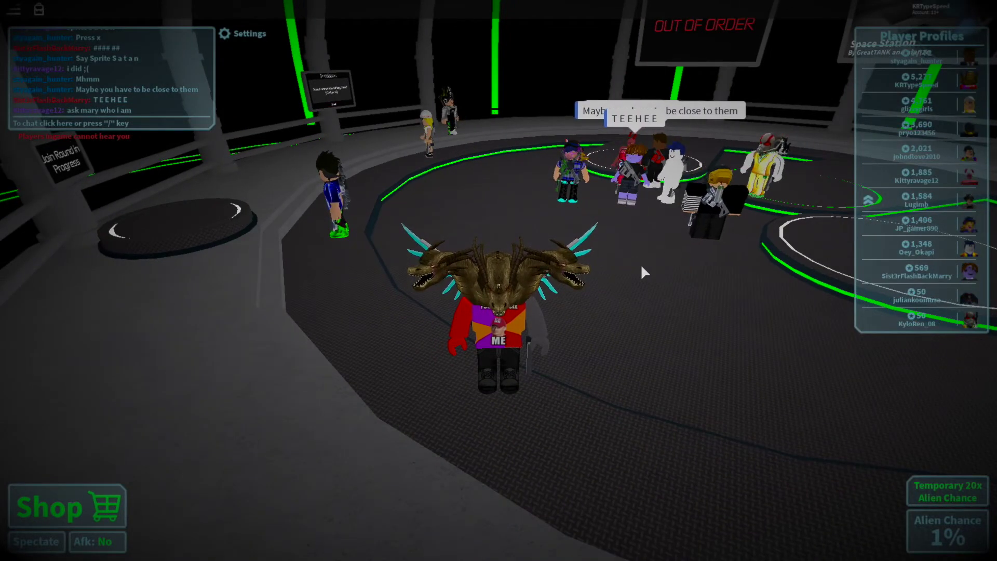
Step: View the Trigger Happy superpower's details in the shop's Consumables section
{"action": "left_click", "coordinate": [112, 505]}
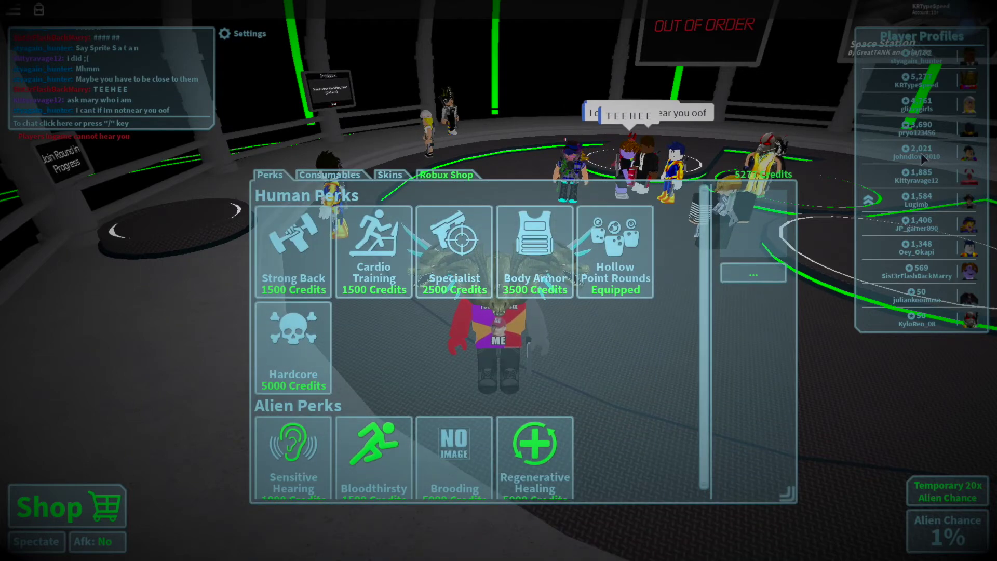
{"action": "scroll", "coordinate": [575, 388], "scroll_direction": "down", "scroll_amount": 1}
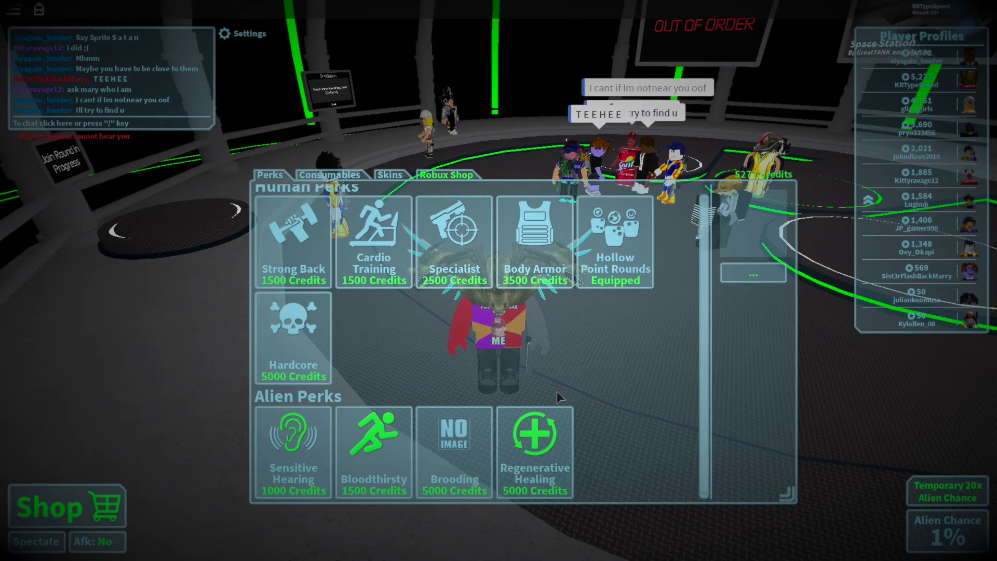
{"action": "scroll", "coordinate": [575, 388], "scroll_direction": "up", "scroll_amount": 1}
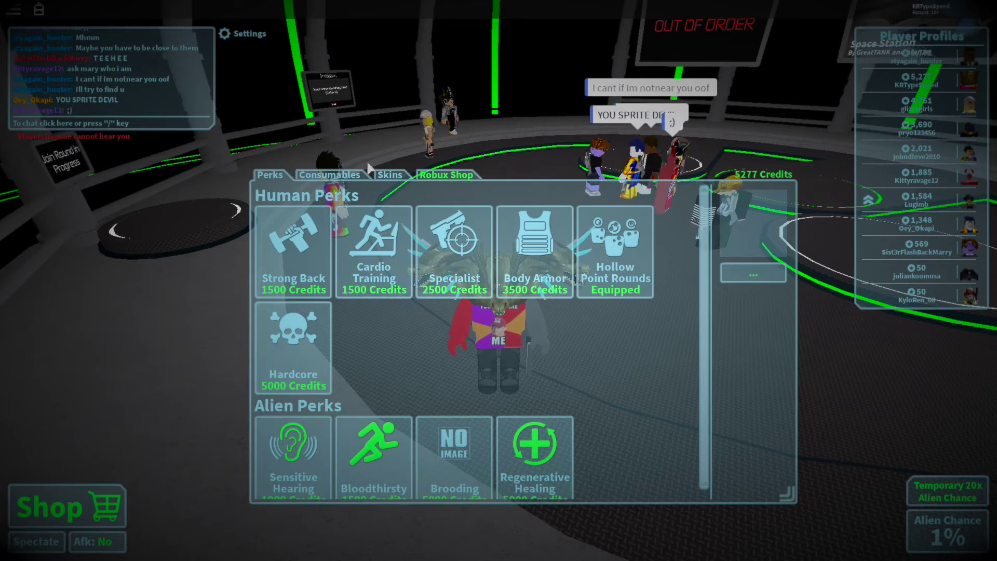
{"action": "left_click", "coordinate": [326, 178]}
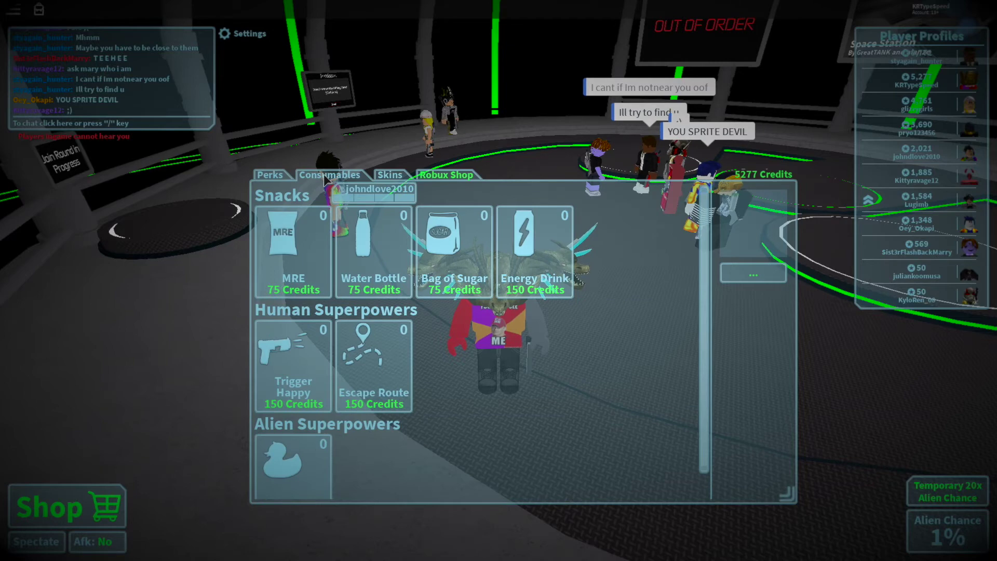
{"action": "left_click", "coordinate": [303, 389]}
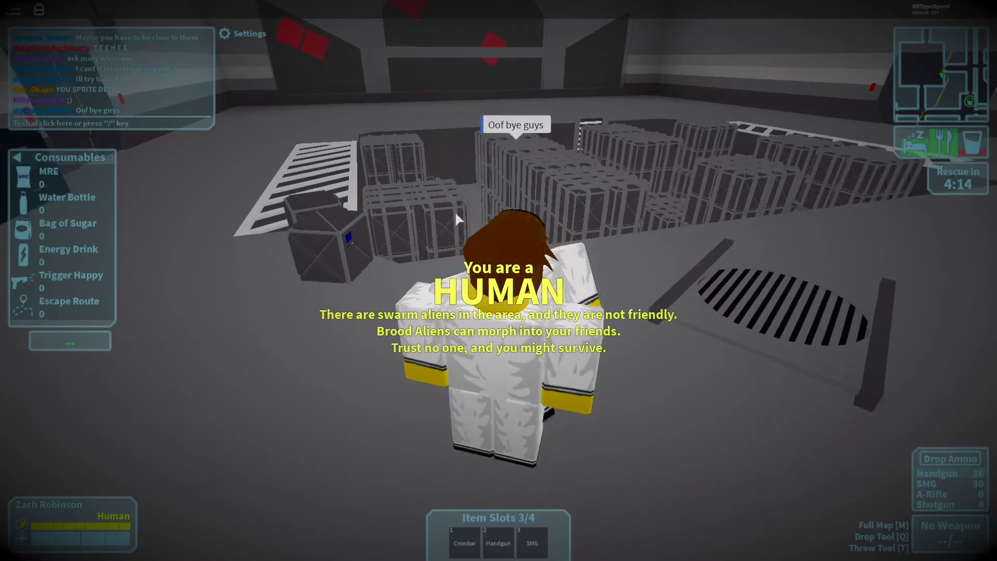
Step: Equip the SMG, walk up to the office desk, and open its drawer
{"action": "key", "text": "3"}
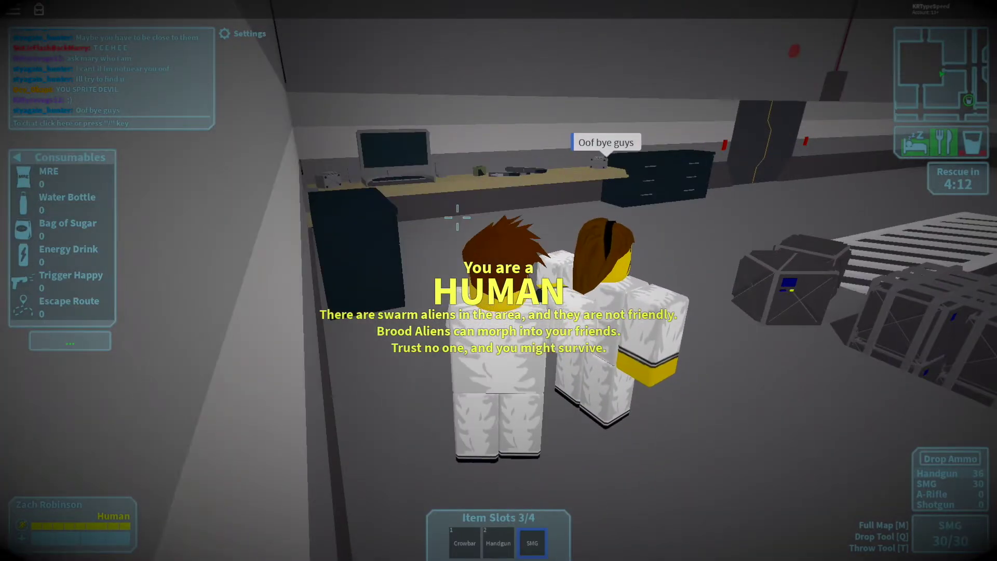
{"action": "key", "text": "w"}
{"action": "scroll", "coordinate": [457, 217], "scroll_direction": "up", "scroll_amount": 5}
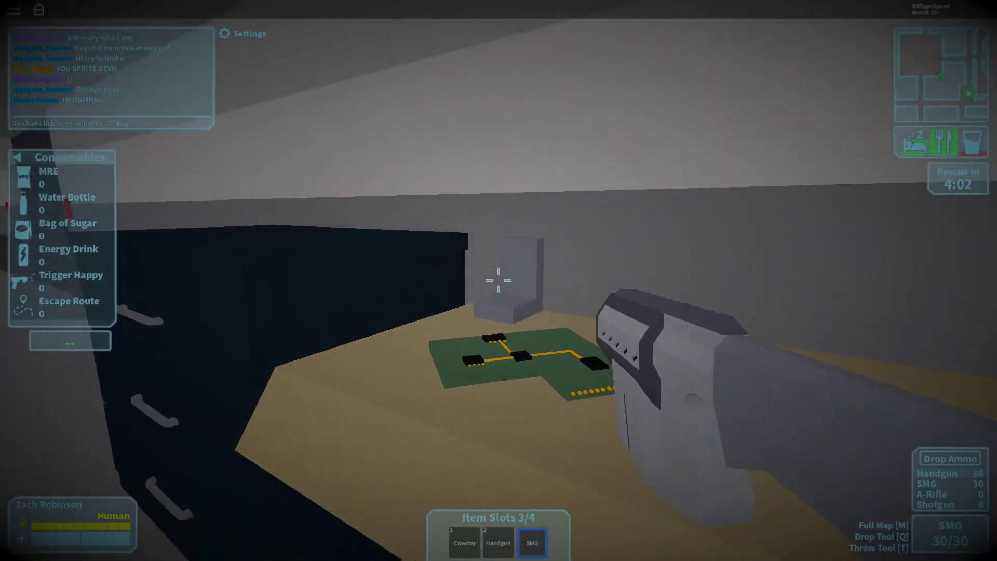
{"action": "left_click", "coordinate": [498, 278]}
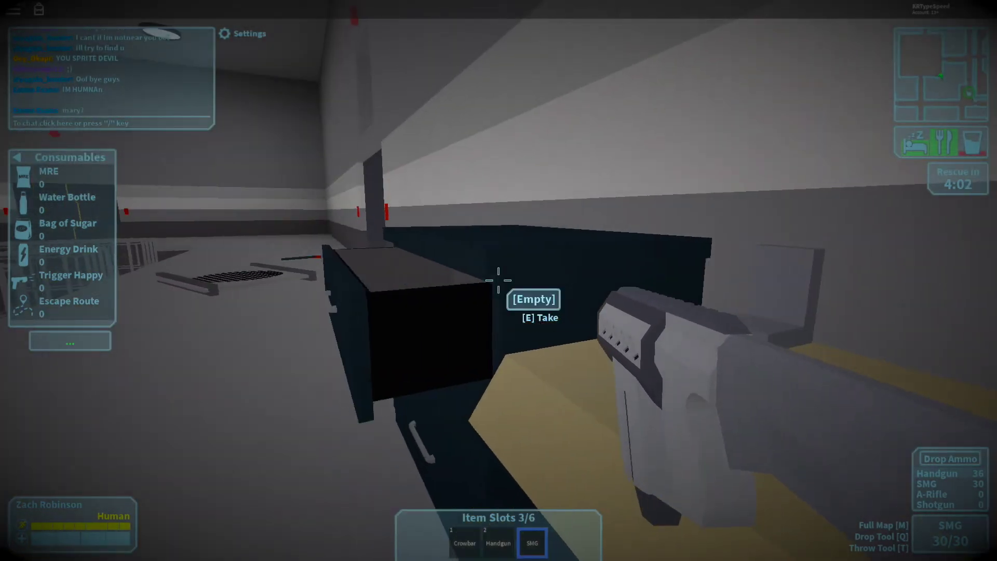